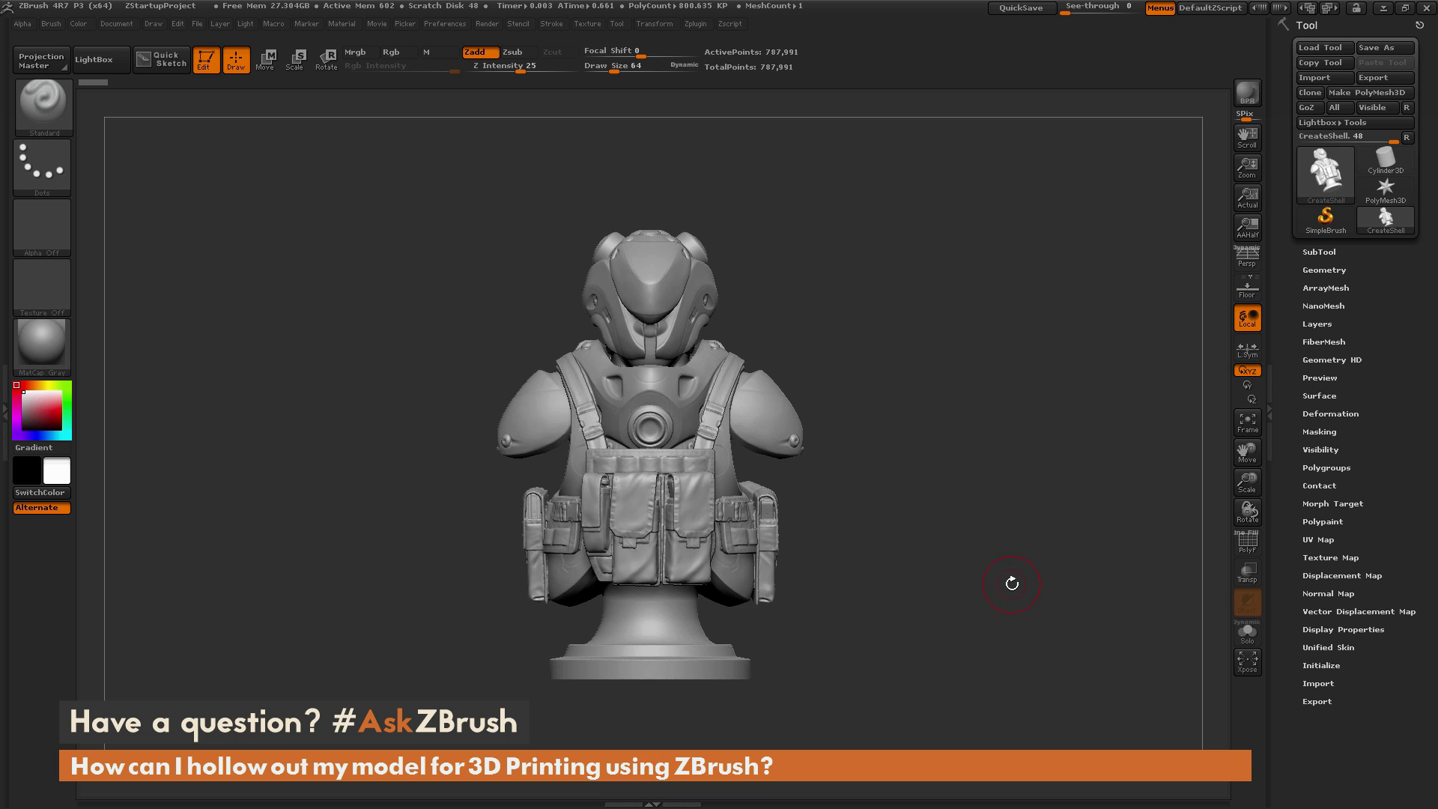
# - Open the DynaMesh settings containing Create Shell and examine the bust from several sides, including its base
pyautogui.moveTo(943, 509); pyautogui.dragTo(1003, 474)
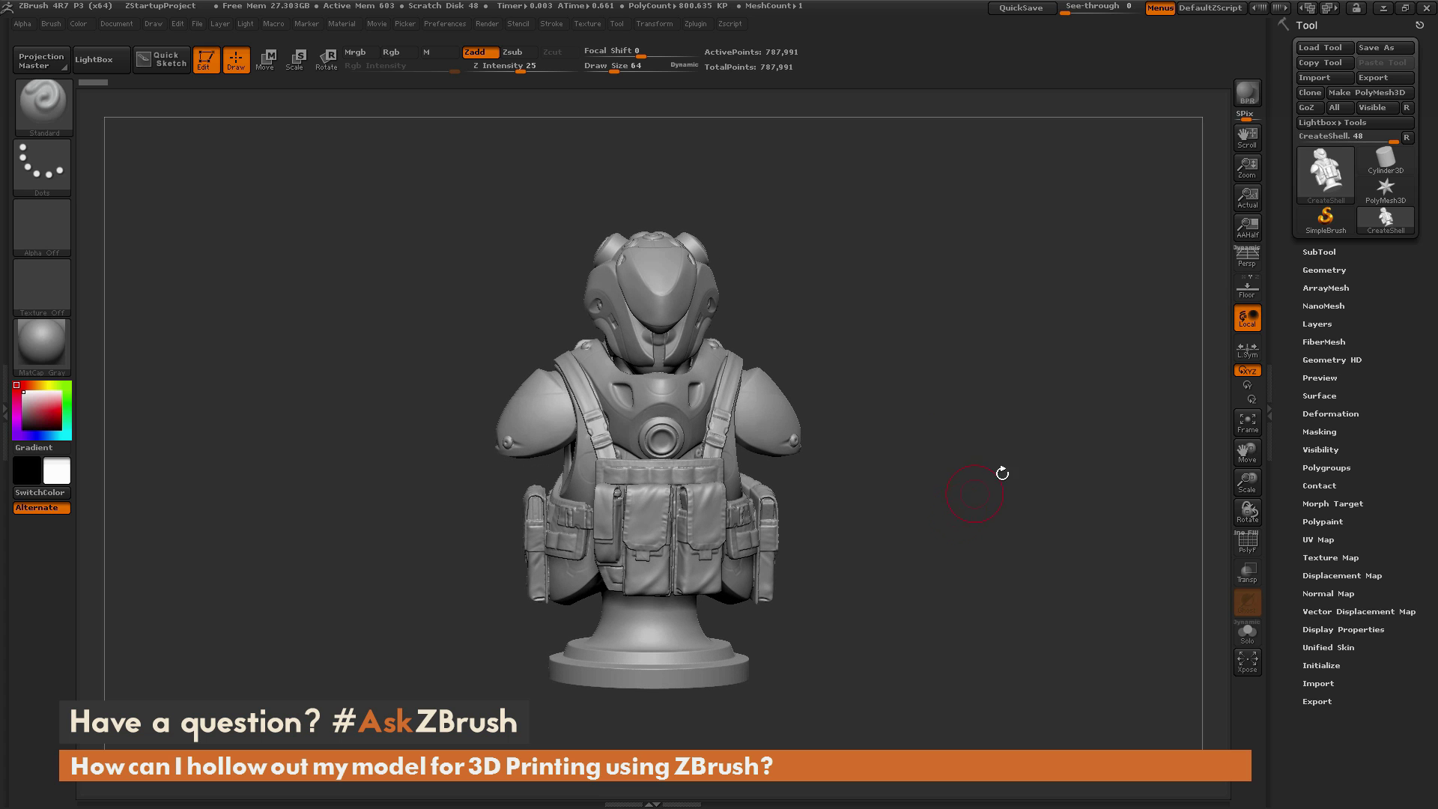
pyautogui.click(1324, 270)
pyautogui.click(1326, 483)
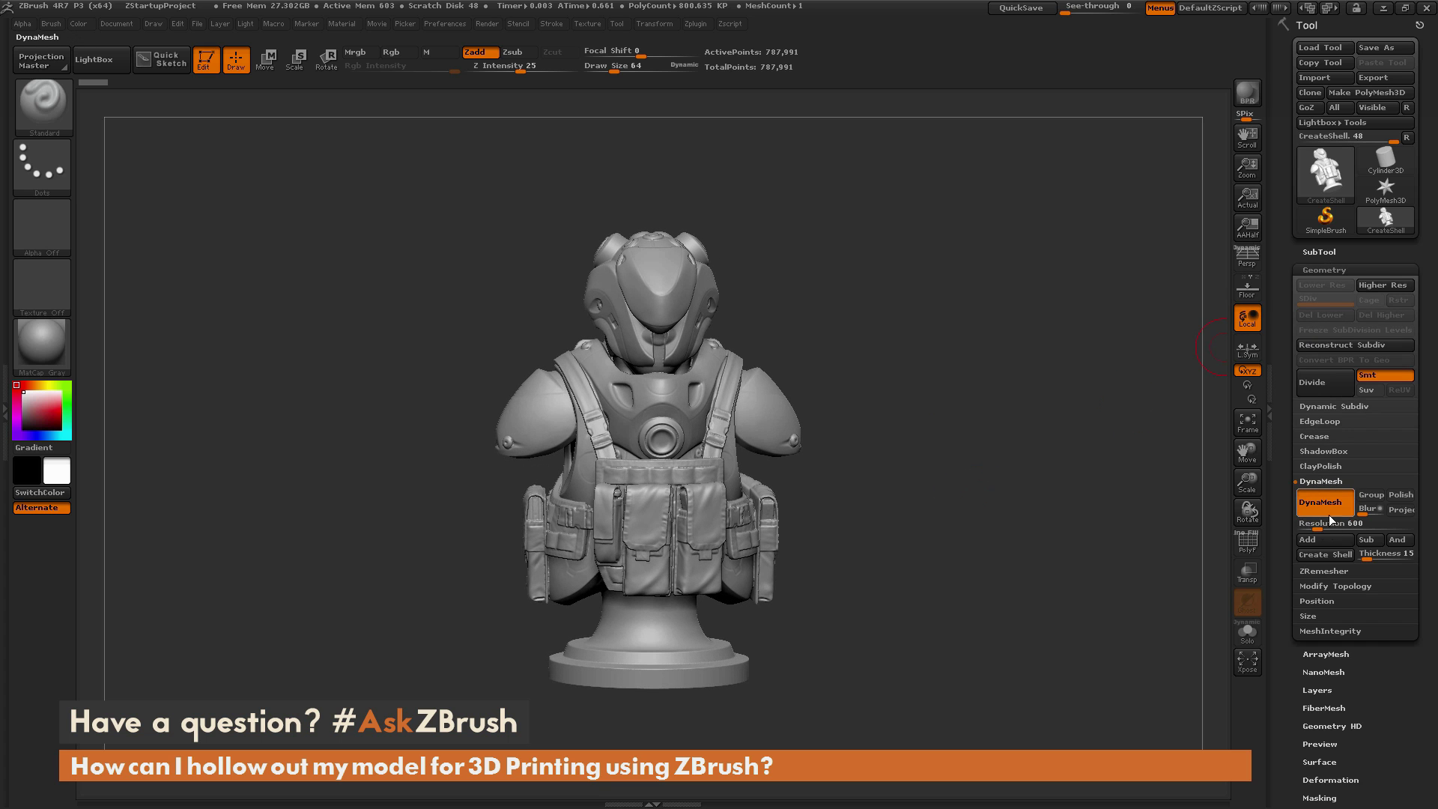
pyautogui.click(1328, 556)
pyautogui.moveTo(1002, 633); pyautogui.dragTo(982, 577)
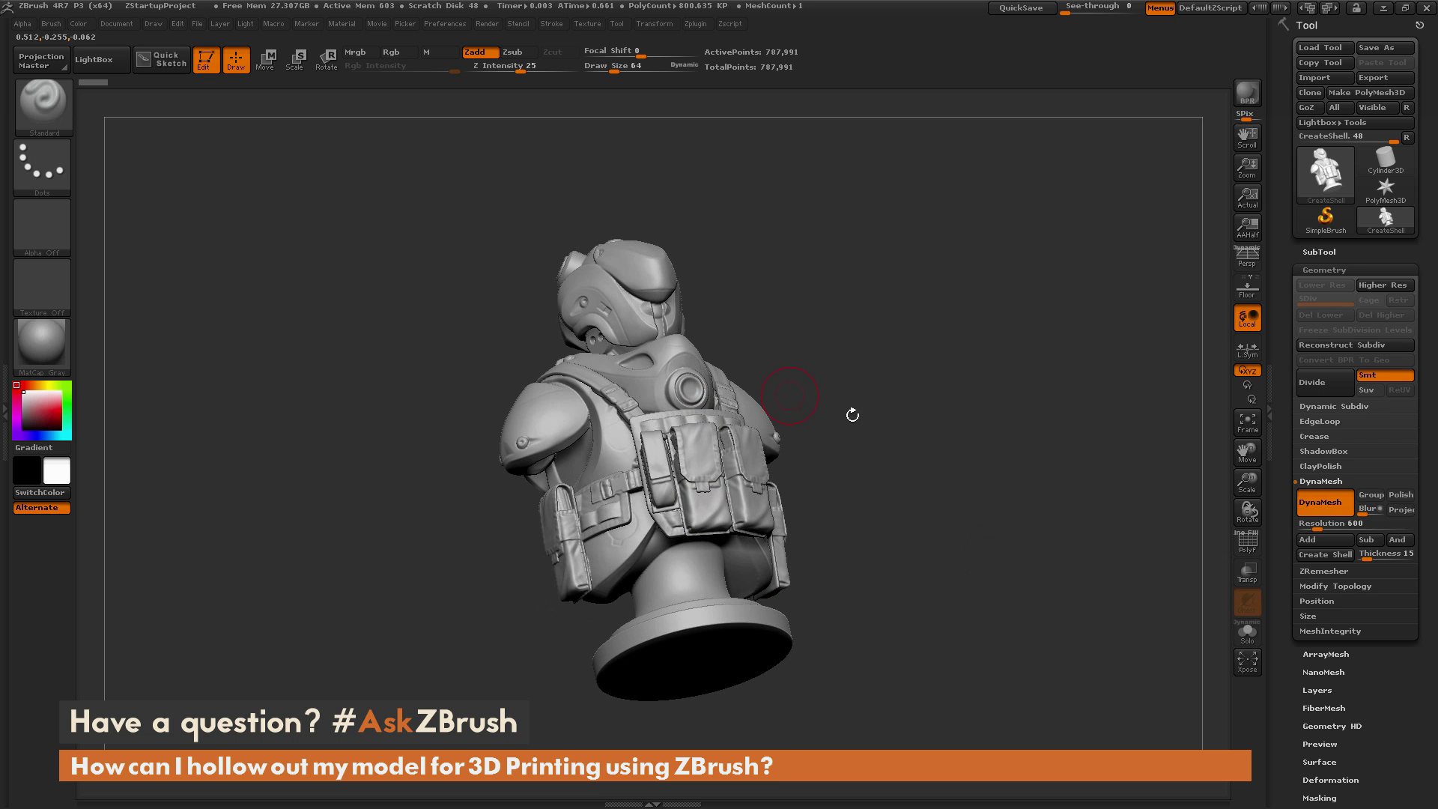
pyautogui.moveTo(1057, 524); pyautogui.dragTo(1045, 608)
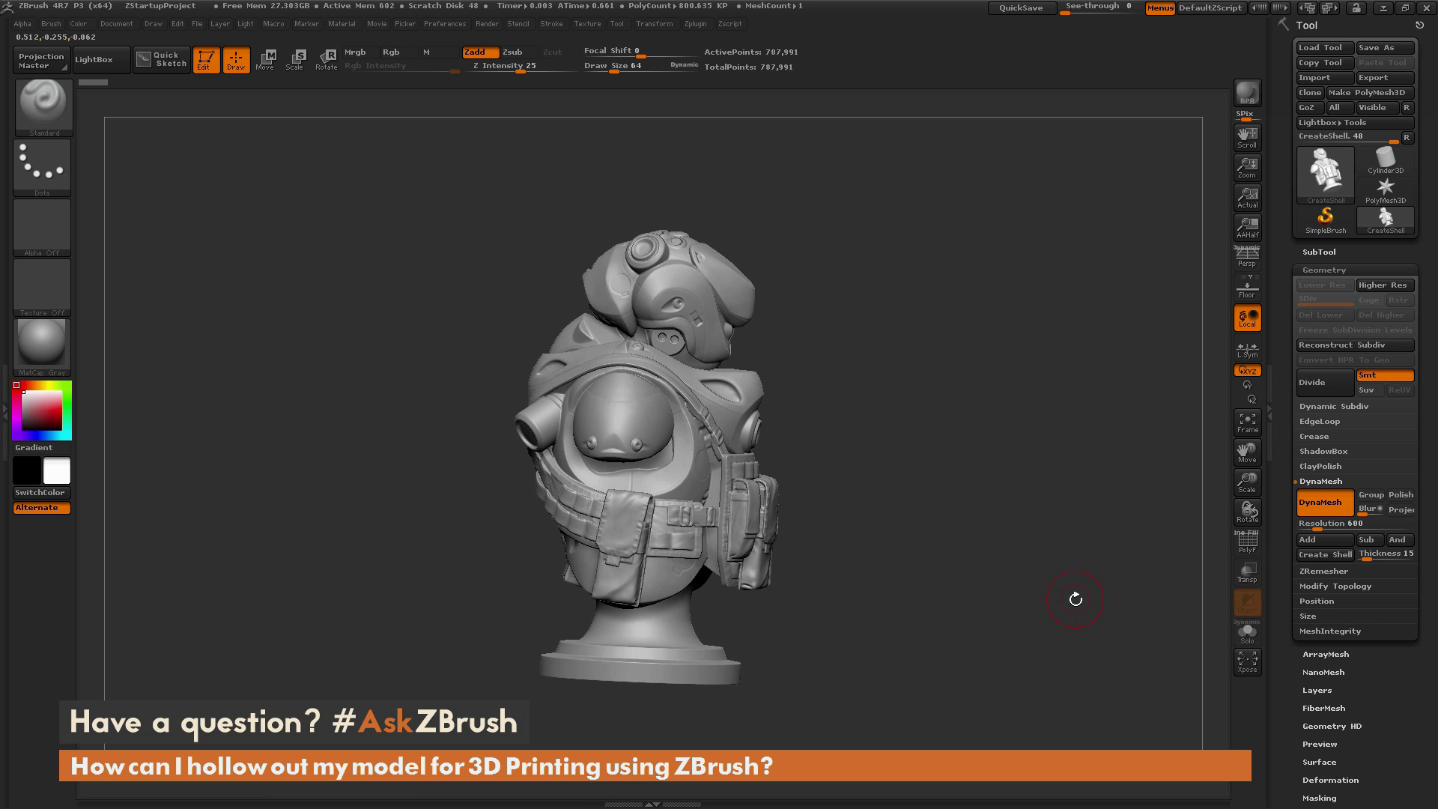
pyautogui.moveTo(1076, 605)
pyautogui.mouseDown()
pyautogui.moveTo(1003, 618)
pyautogui.moveTo(1045, 652)
pyautogui.moveTo(1098, 594)
pyautogui.mouseUp()
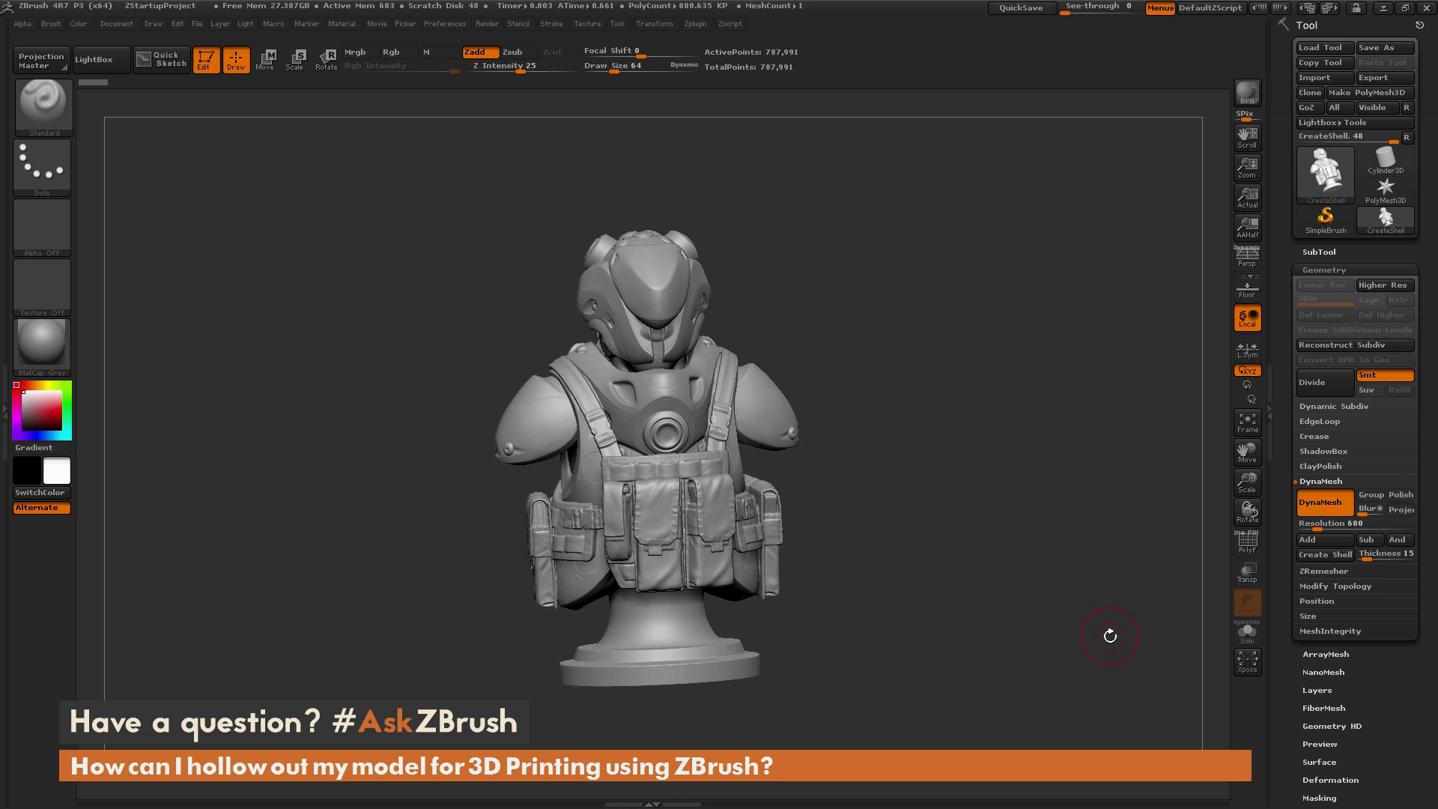
pyautogui.moveTo(966, 583); pyautogui.dragTo(967, 592)
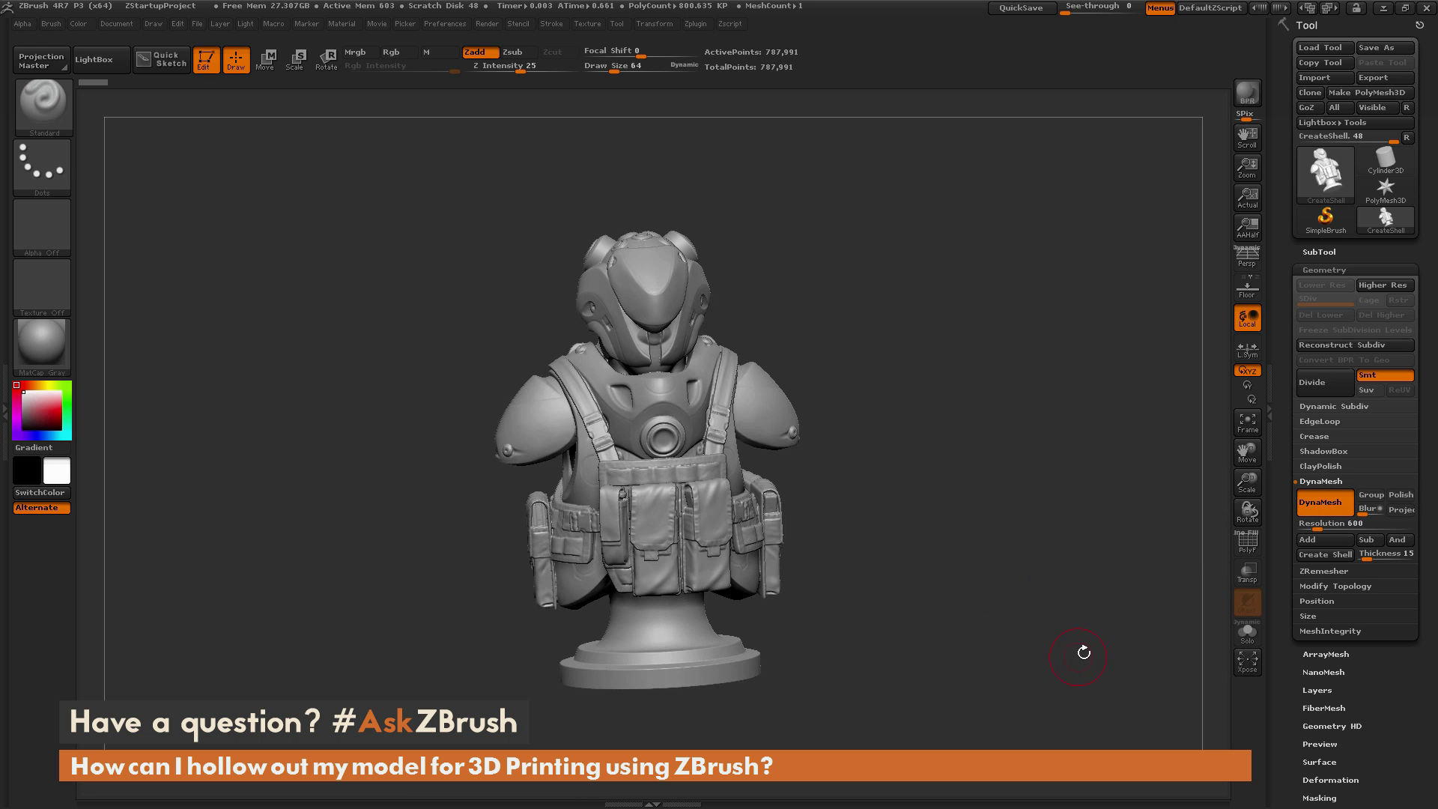
pyautogui.moveTo(1084, 653); pyautogui.dragTo(1180, 570)
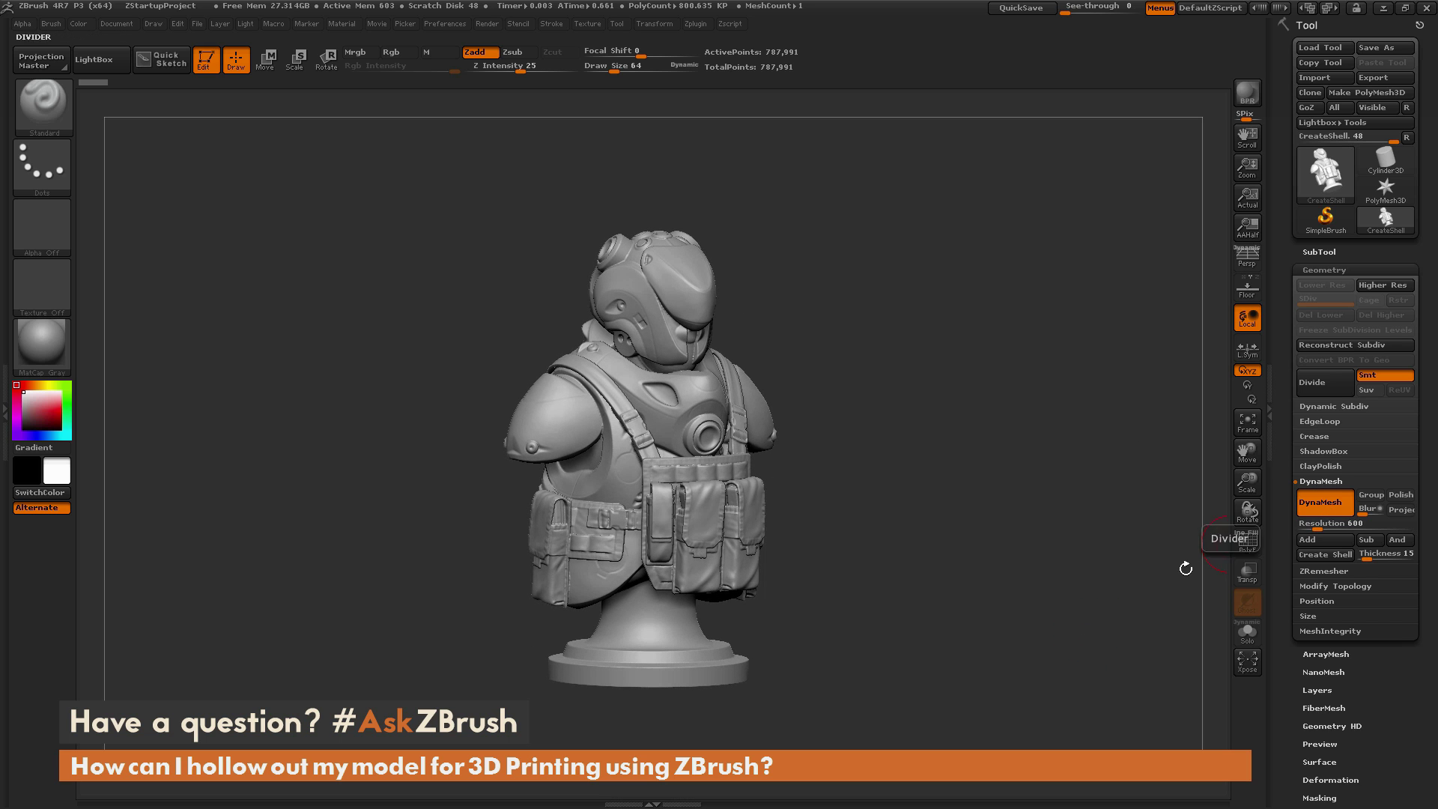
pyautogui.moveTo(1088, 662); pyautogui.dragTo(1101, 665)
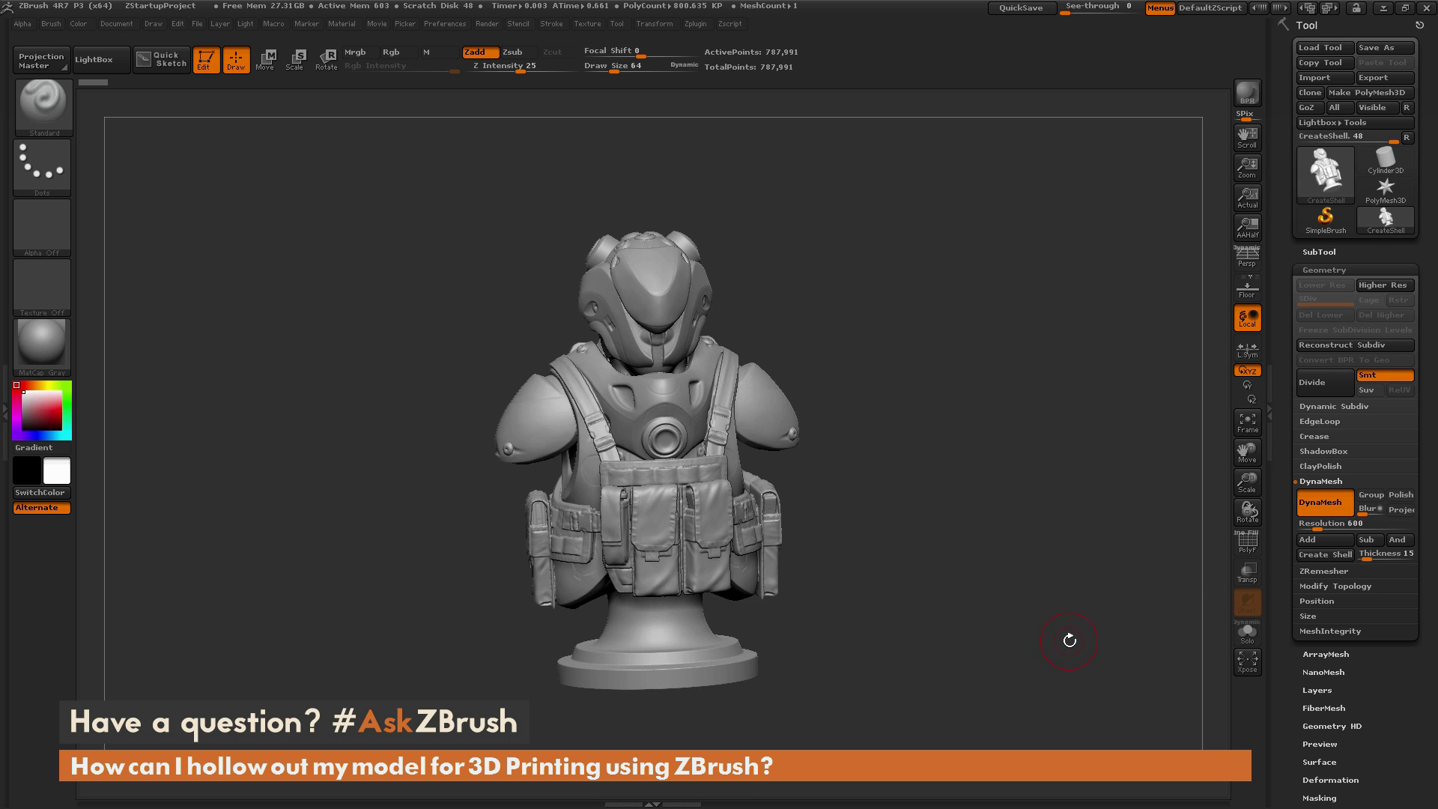
pyautogui.moveTo(1064, 507); pyautogui.dragTo(1140, 604)
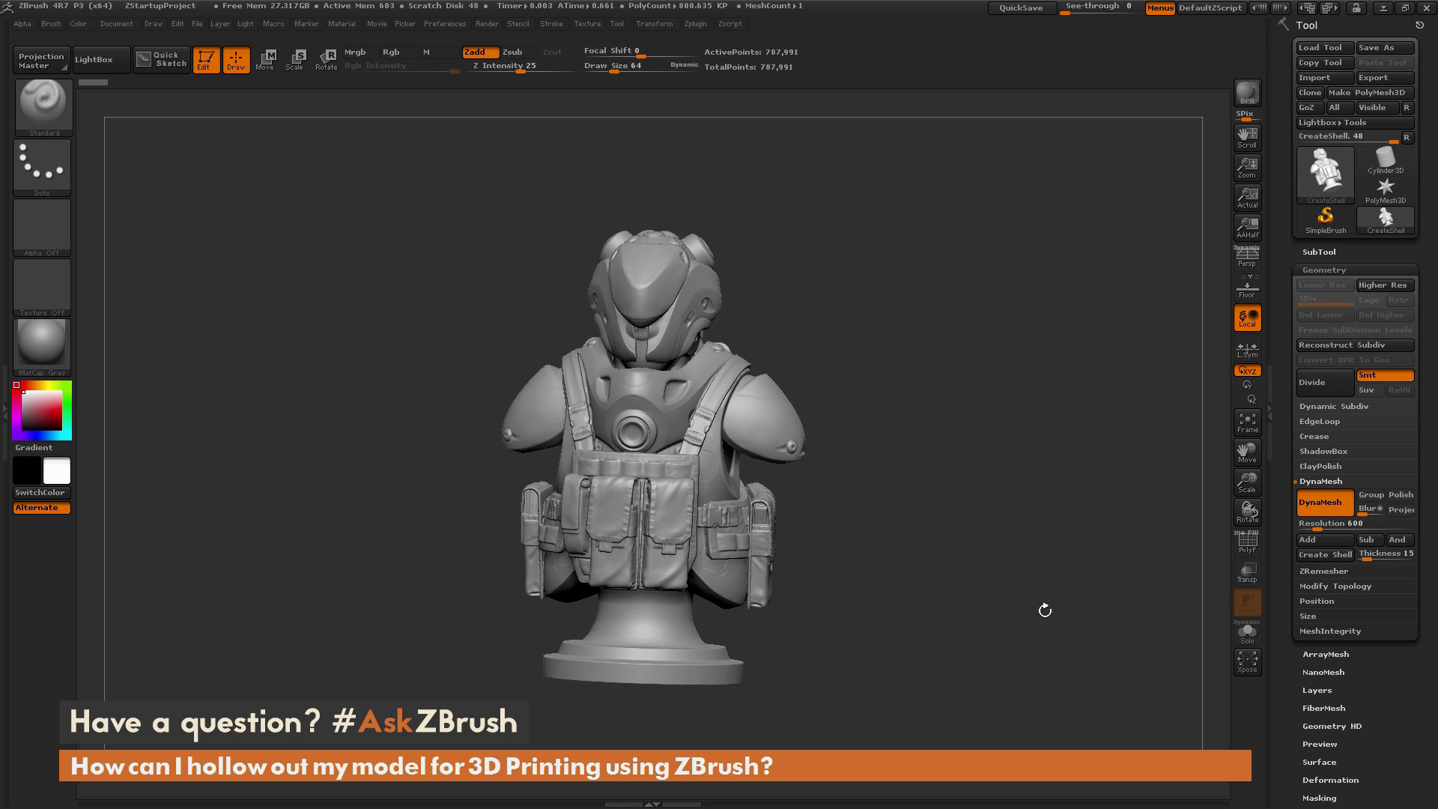
# - Append a Cube3D mesh to the bust as a new subtool
pyautogui.click(1324, 252)
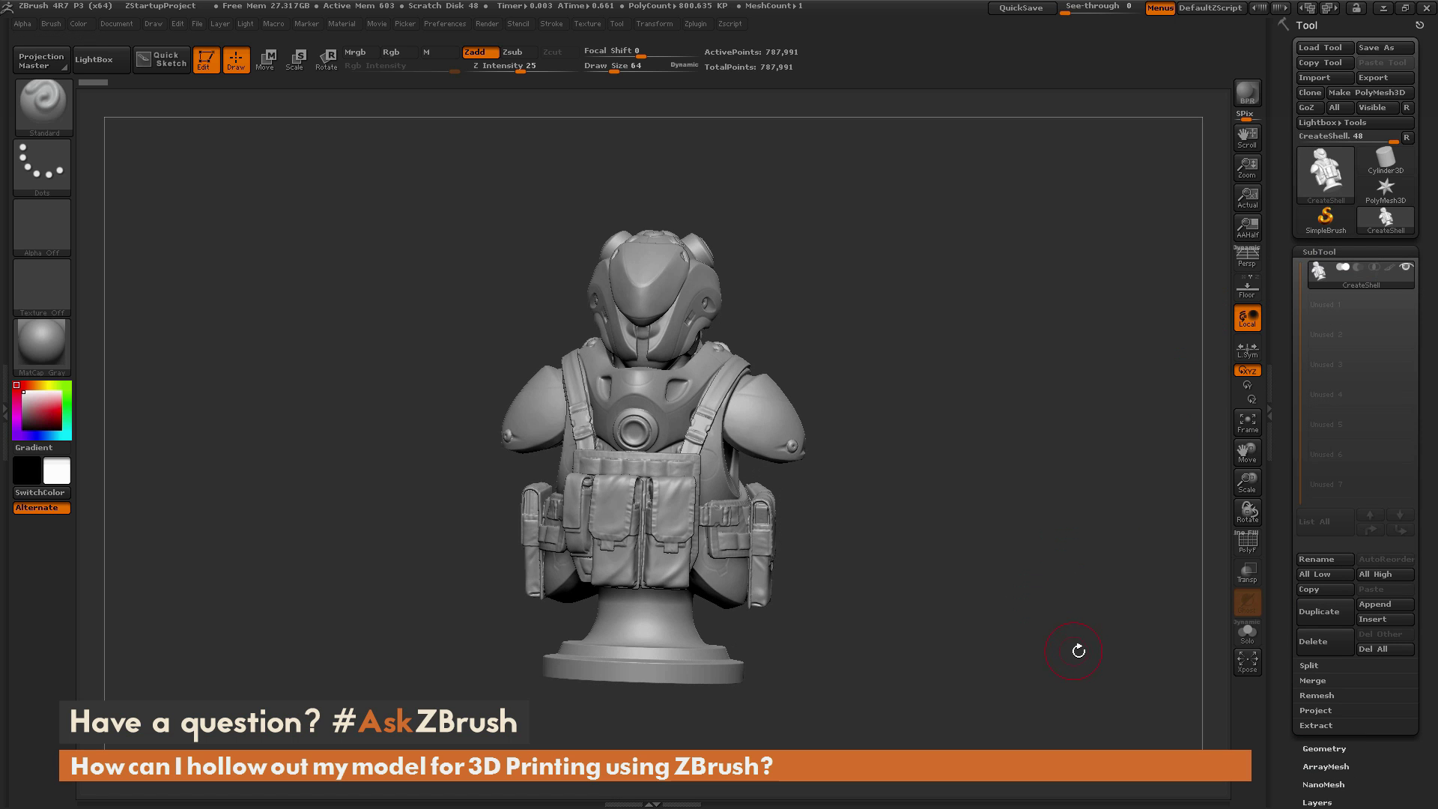
pyautogui.keyDown('shift'); pyautogui.moveTo(1059, 642); pyautogui.dragTo(1067, 645); pyautogui.keyUp('shift')
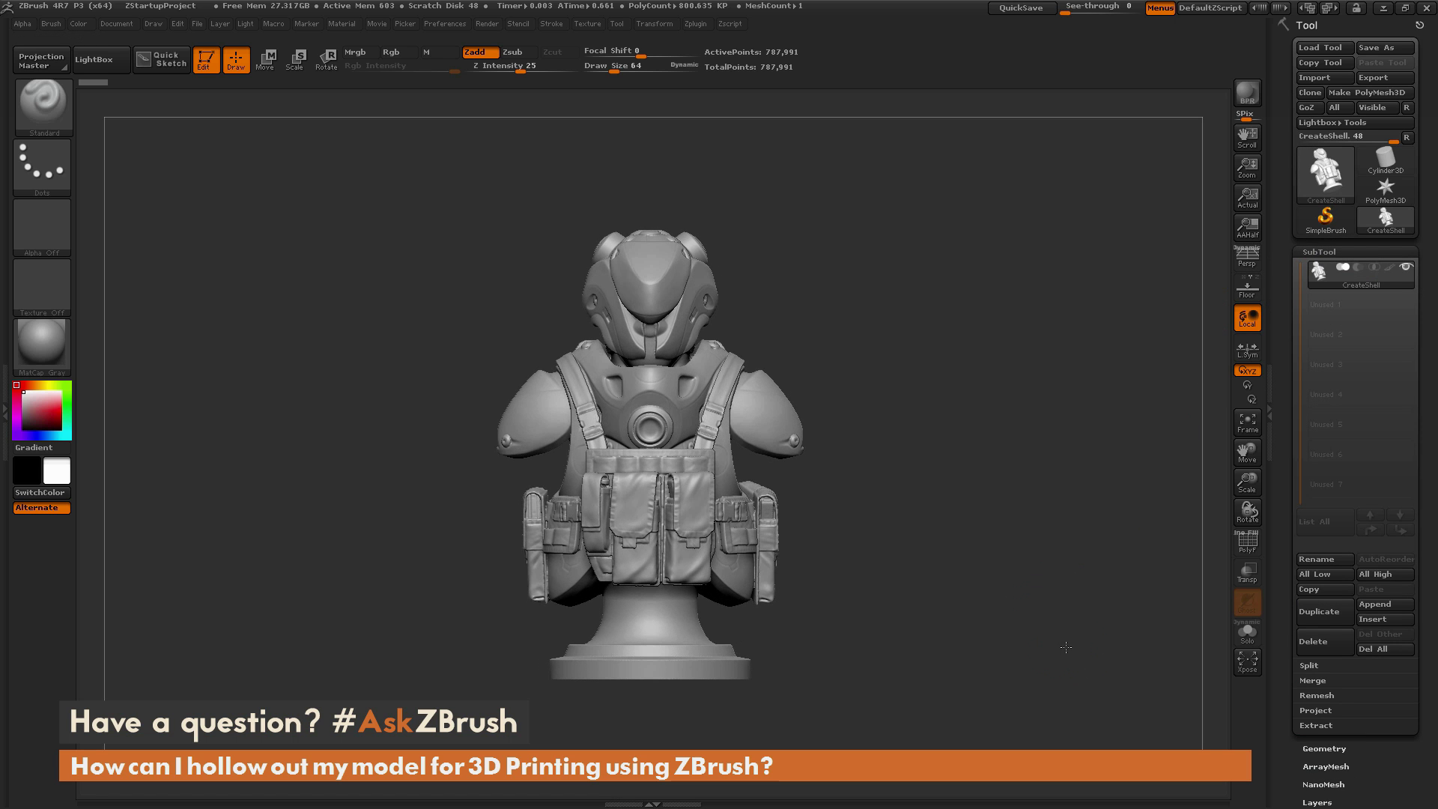
pyautogui.click(1383, 604)
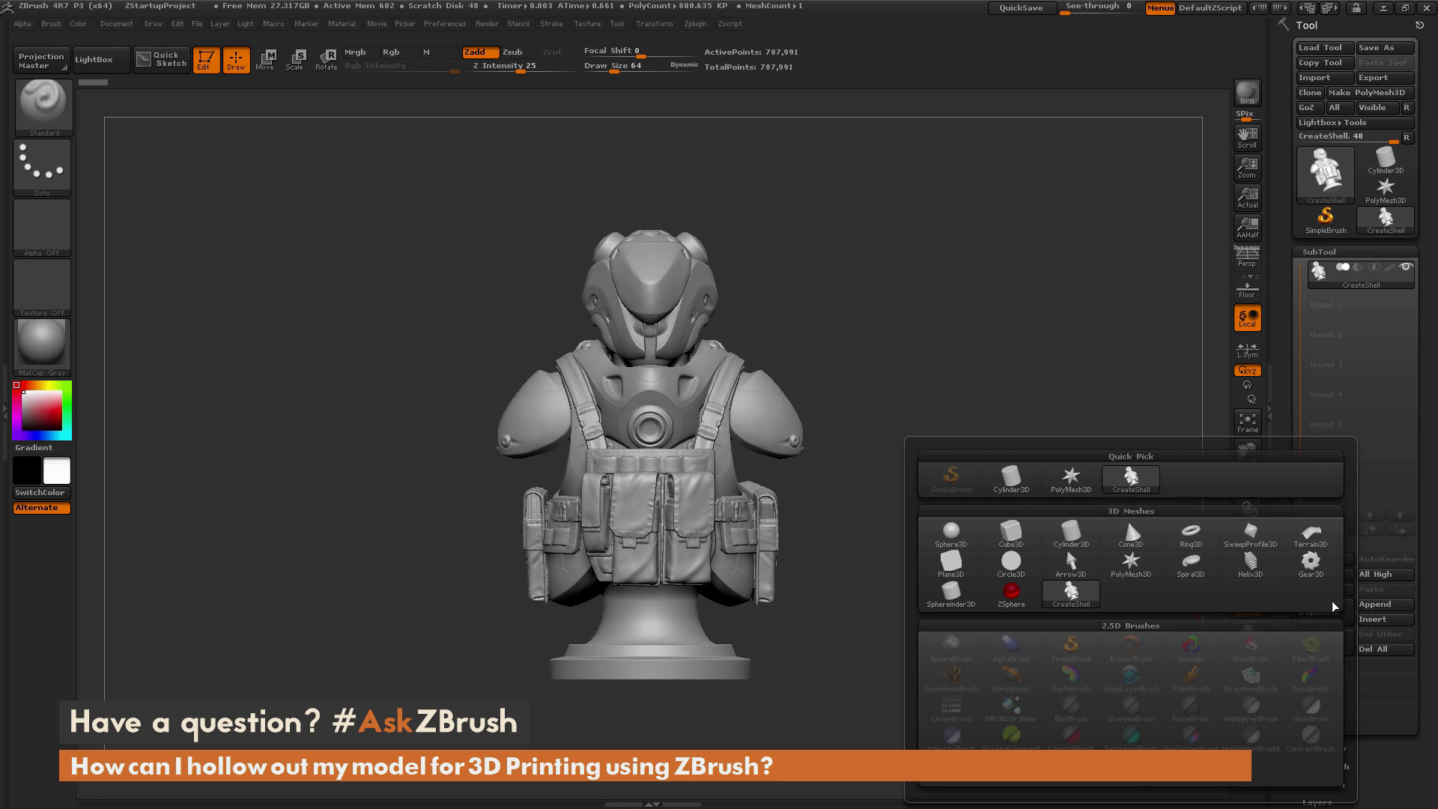
pyautogui.click(1017, 540)
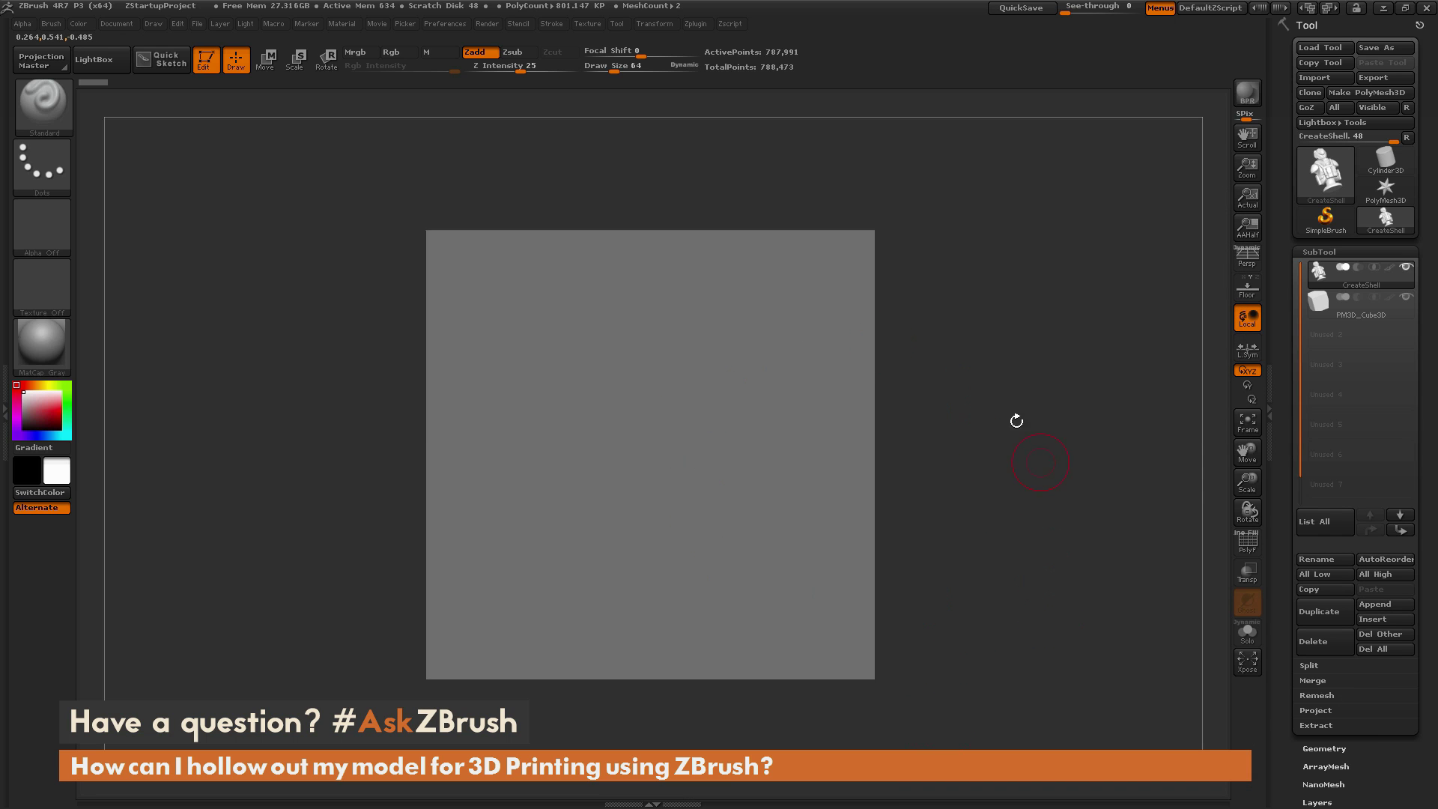
# - Make the cube the active subtool and scale it down uniformly to a small block inside the bust
pyautogui.keyDown('alt'); pyautogui.click(710, 530); pyautogui.keyUp('alt')
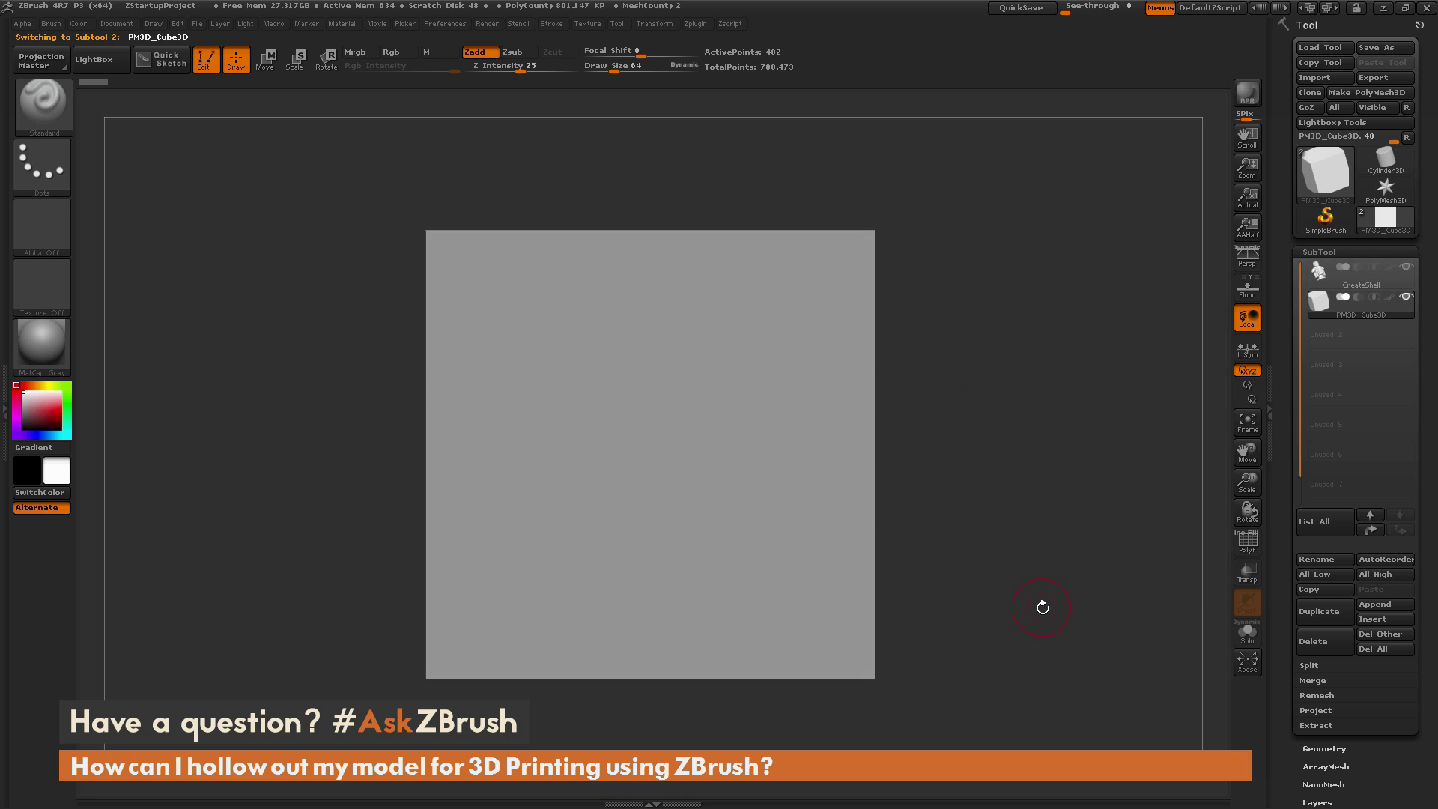
pyautogui.click(296, 60)
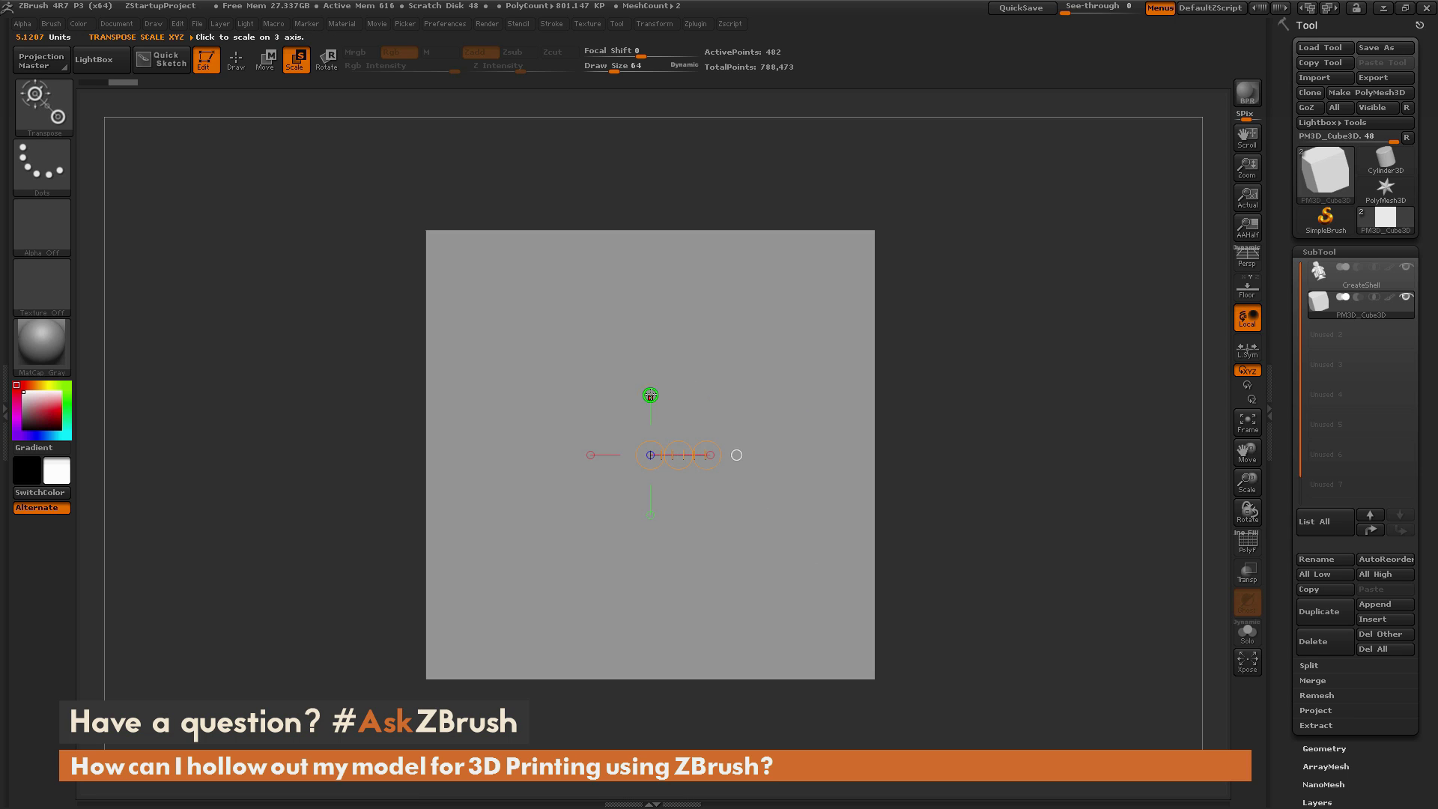
pyautogui.moveTo(651, 395); pyautogui.dragTo(661, 176)
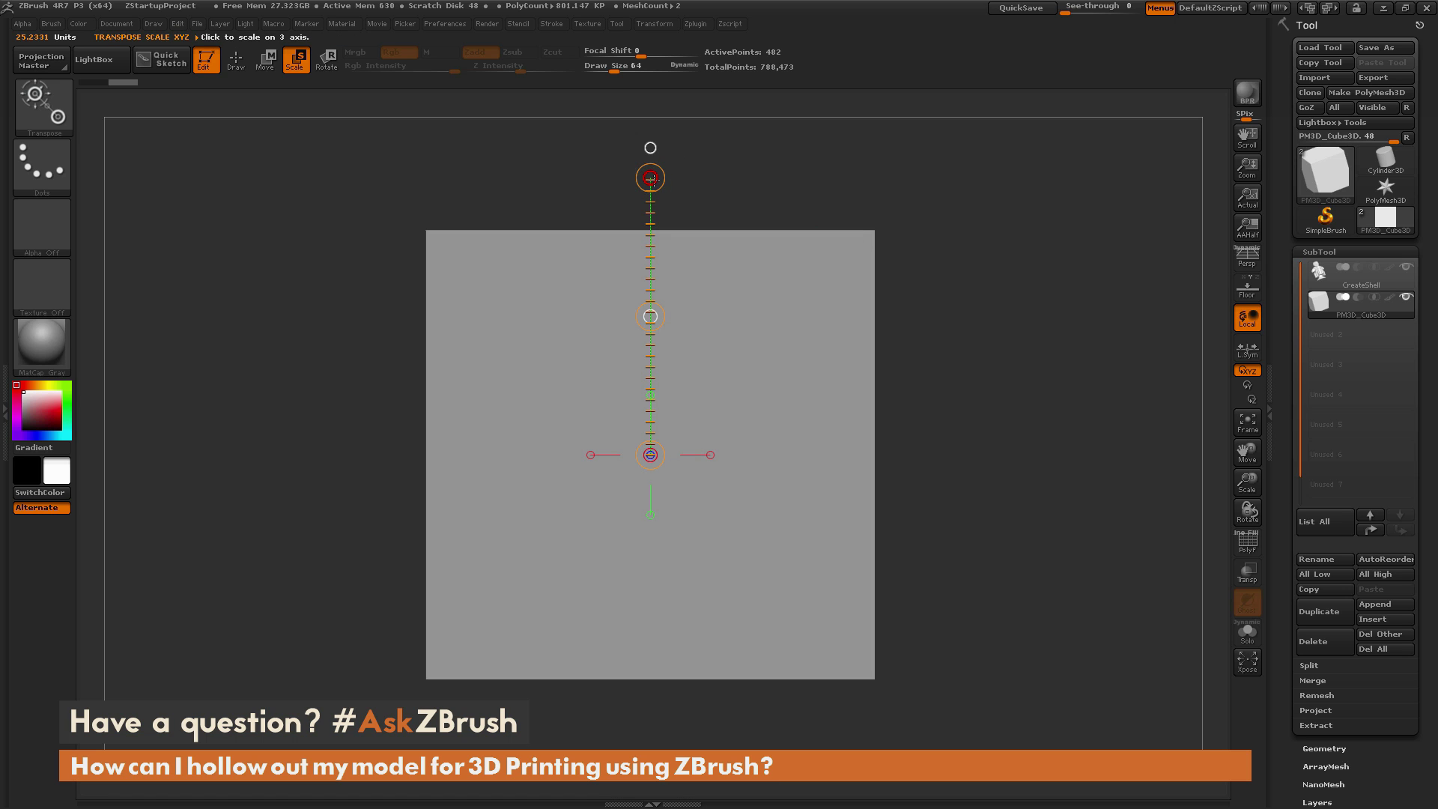
pyautogui.moveTo(650, 178); pyautogui.dragTo(653, 454)
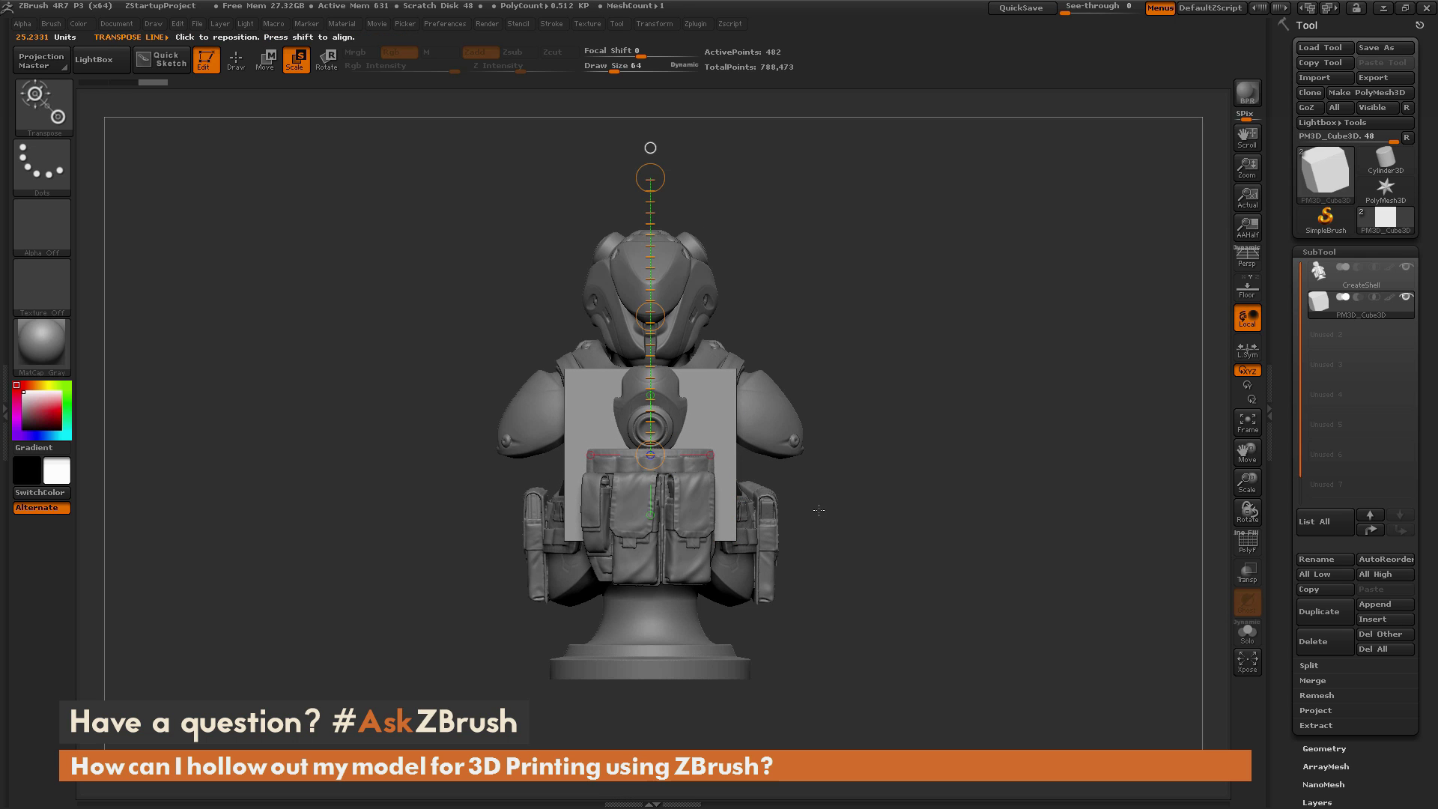
pyautogui.hotkey('ctrl', 'shift', 'z')
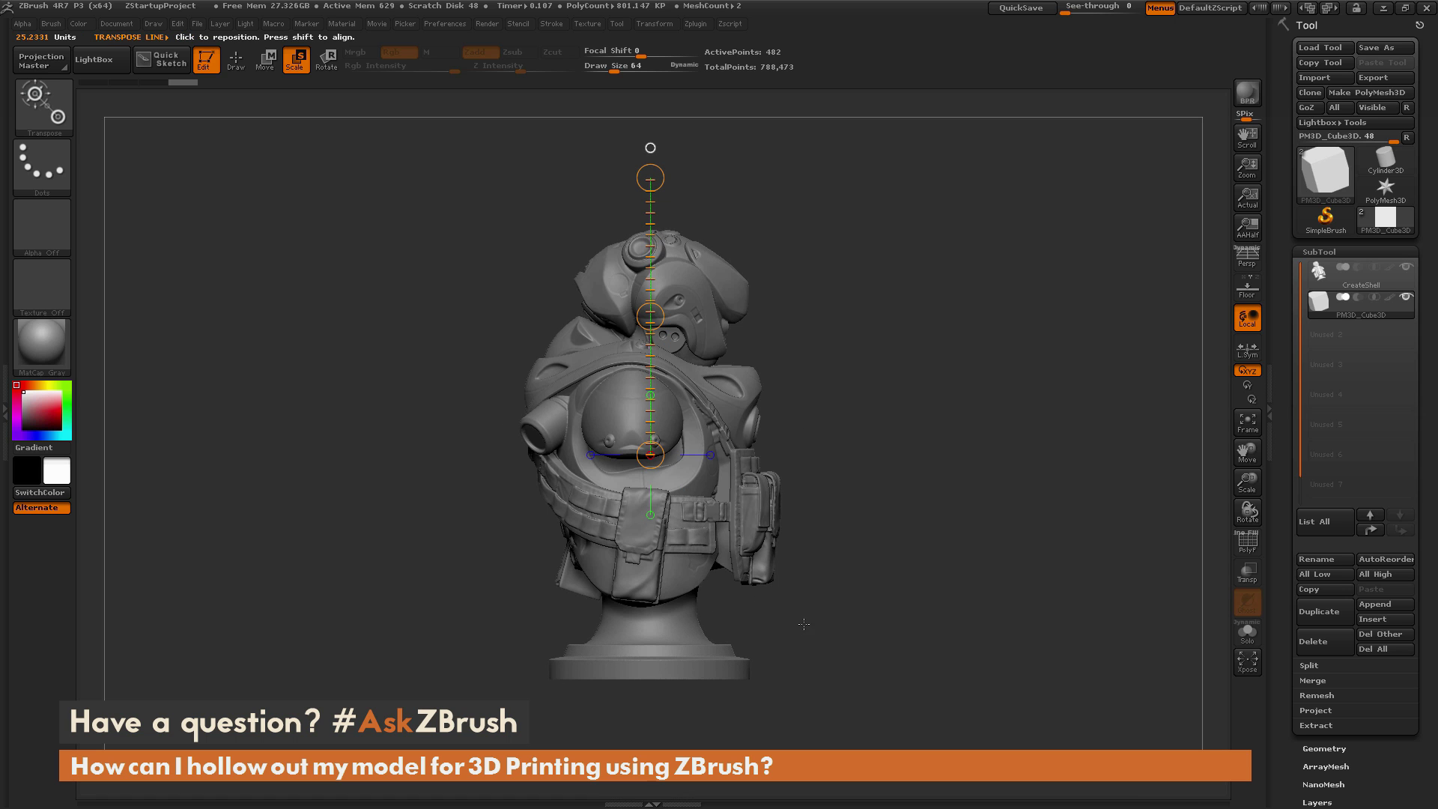
# - Use transparency to move the cube straight down so it pokes halfway out of the underside of the base
pyautogui.click(1248, 574)
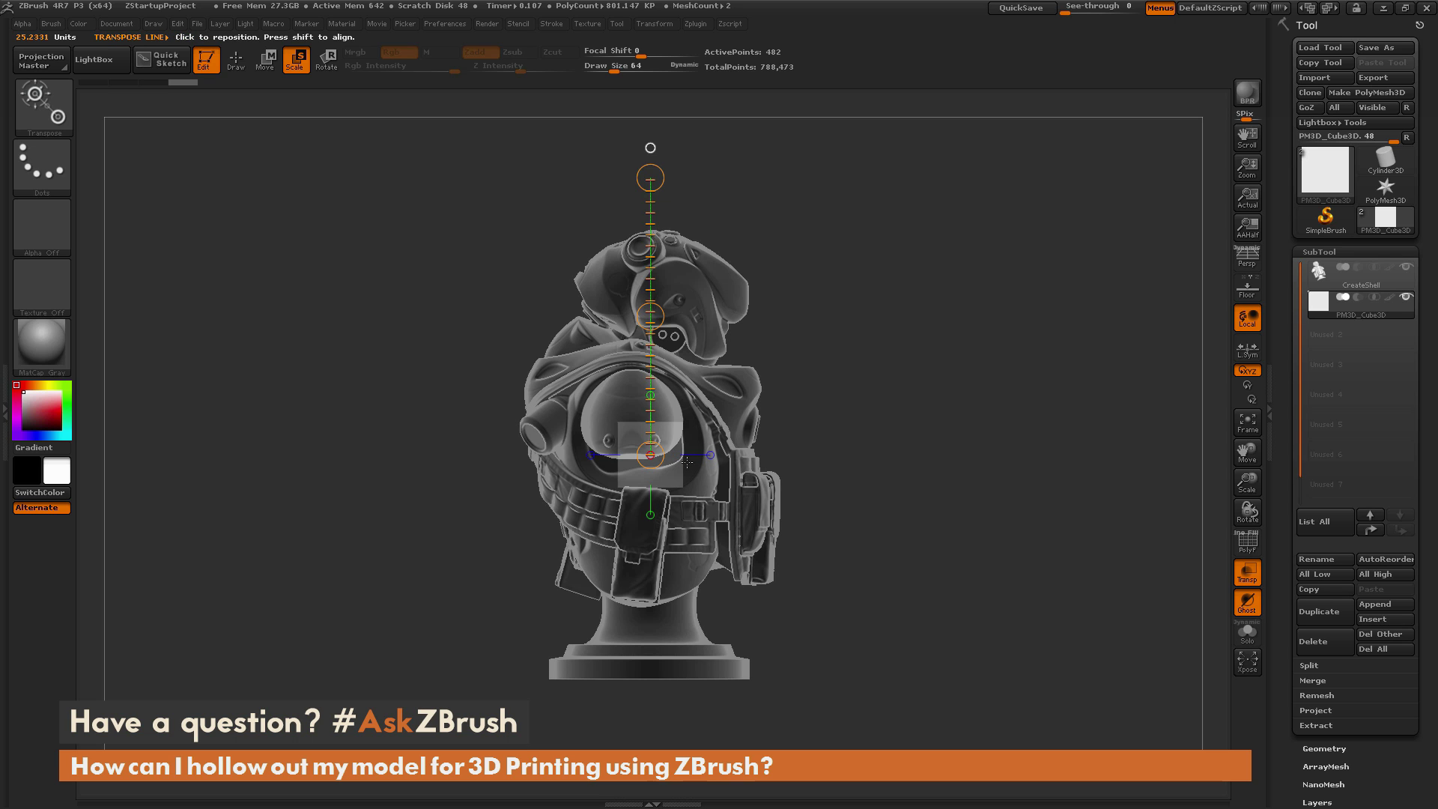
pyautogui.press('w')
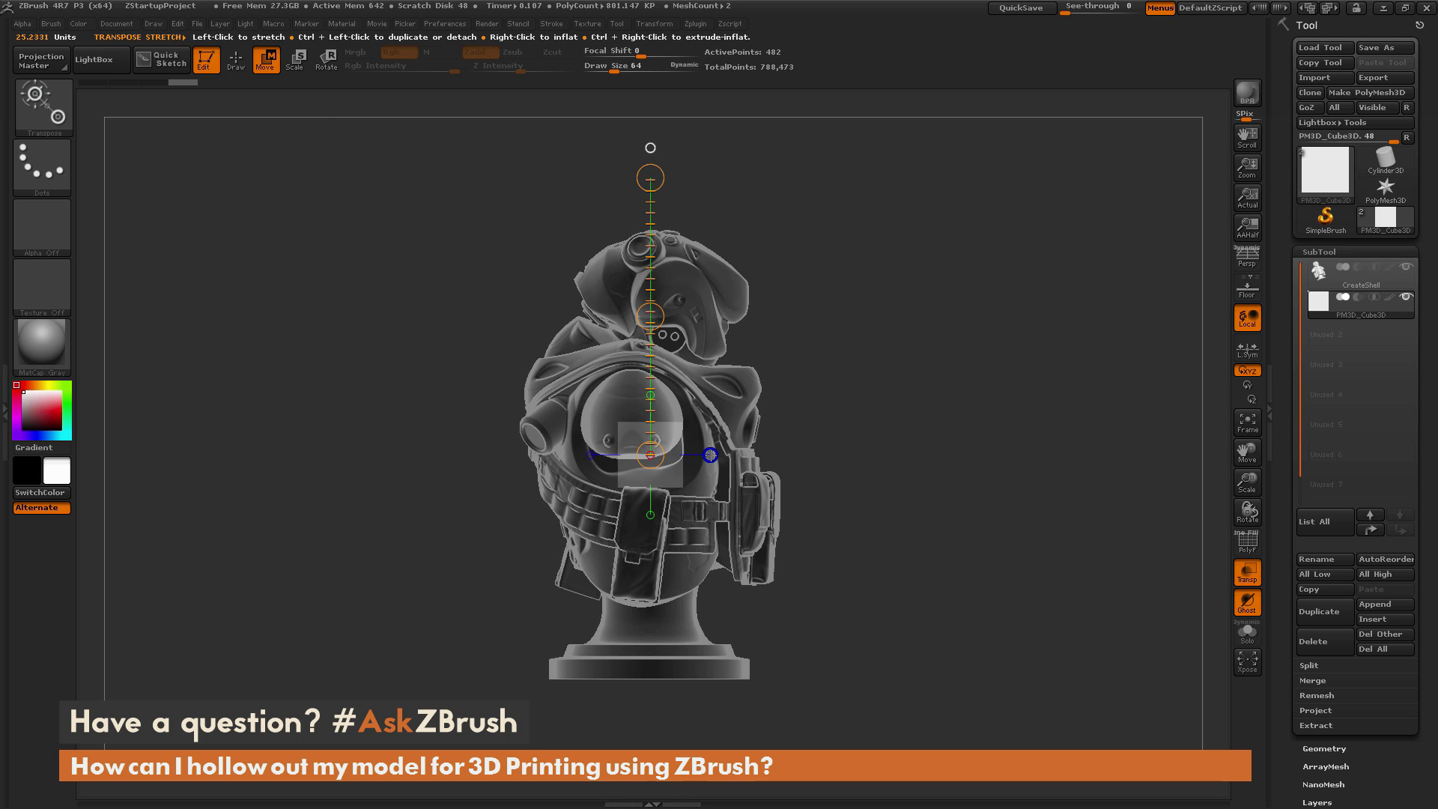
pyautogui.click(710, 455)
pyautogui.moveTo(788, 455); pyautogui.dragTo(788, 682)
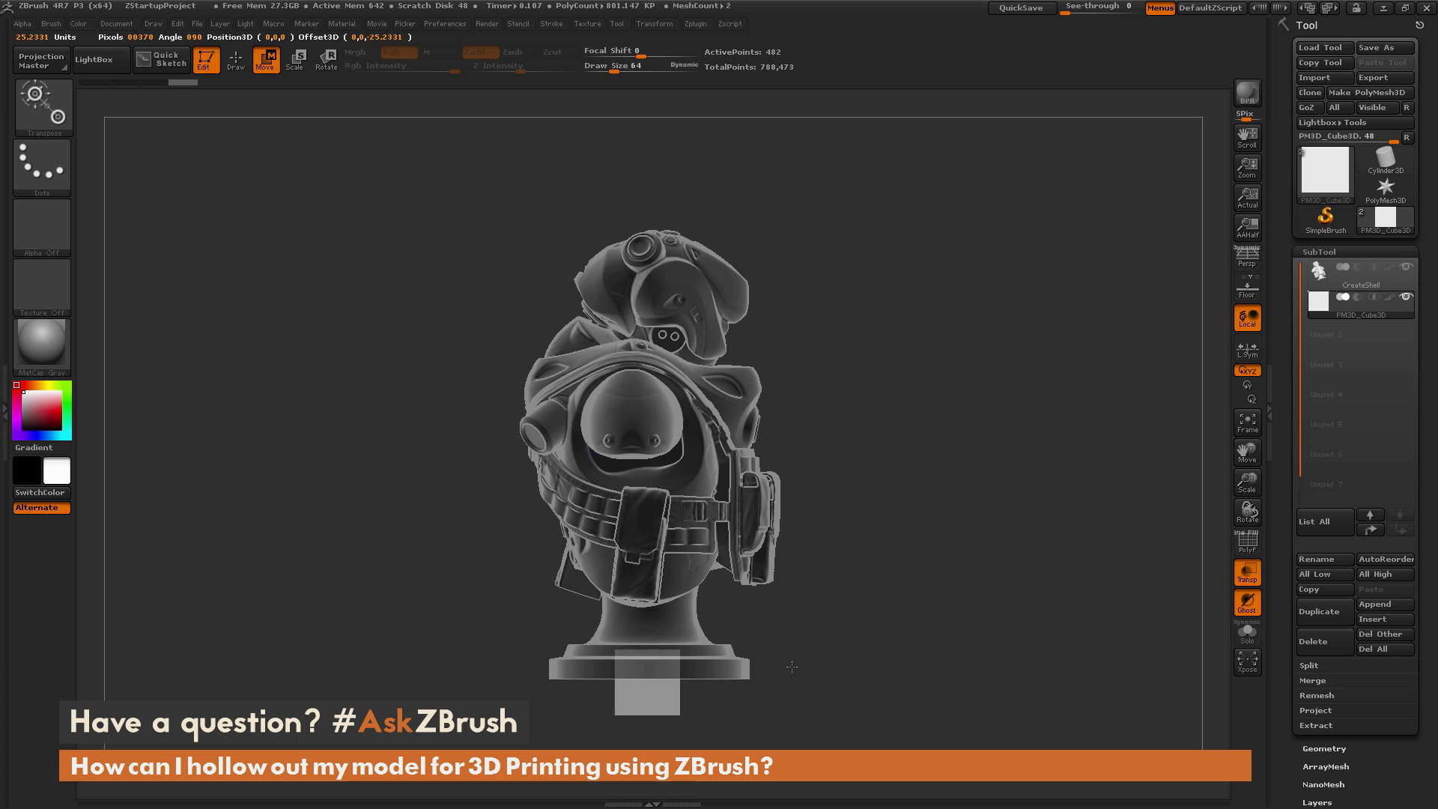
pyautogui.keyDown('shift'); pyautogui.moveTo(839, 637); pyautogui.dragTo(960, 549); pyautogui.keyUp('shift')
pyautogui.click(1247, 573)
pyautogui.moveTo(988, 648); pyautogui.dragTo(962, 543)
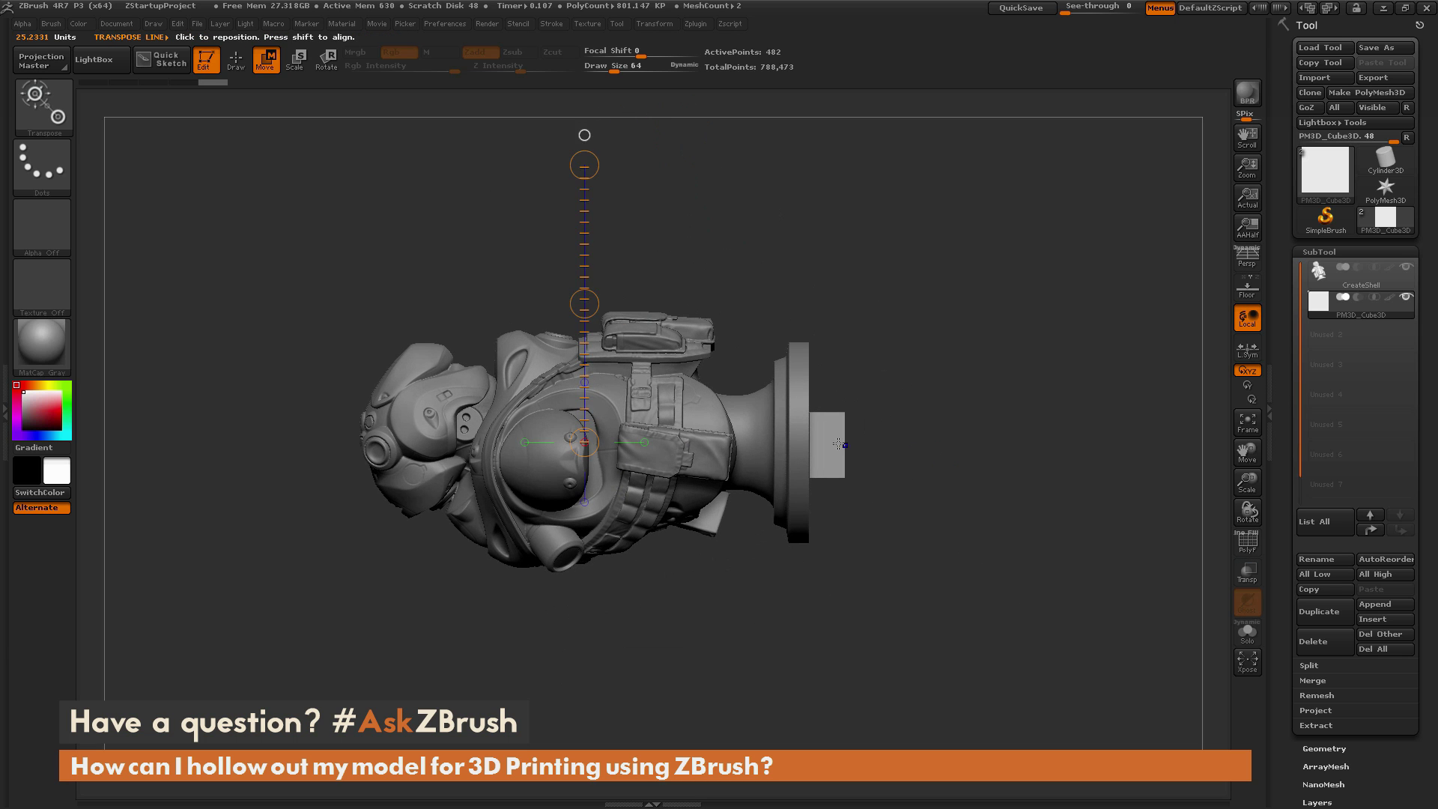
# - Nudge the cube across the underside of the base with a Transpose move, and return to Draw mode
pyautogui.keyDown('shift'); pyautogui.moveTo(822, 445); pyautogui.dragTo(1003, 445); pyautogui.keyUp('shift')
pyautogui.moveTo(911, 445); pyautogui.dragTo(910, 438)
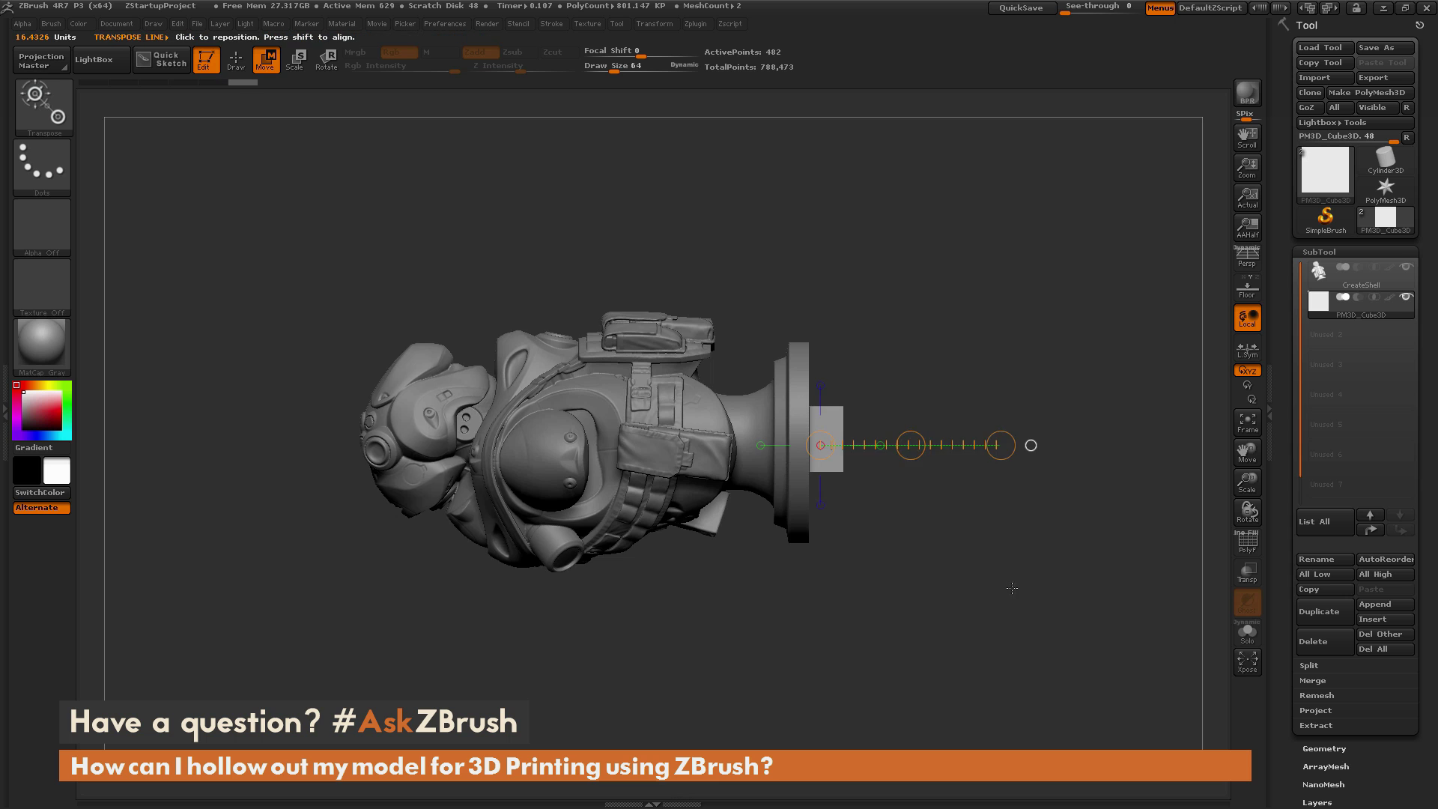
pyautogui.moveTo(1015, 588); pyautogui.dragTo(924, 647)
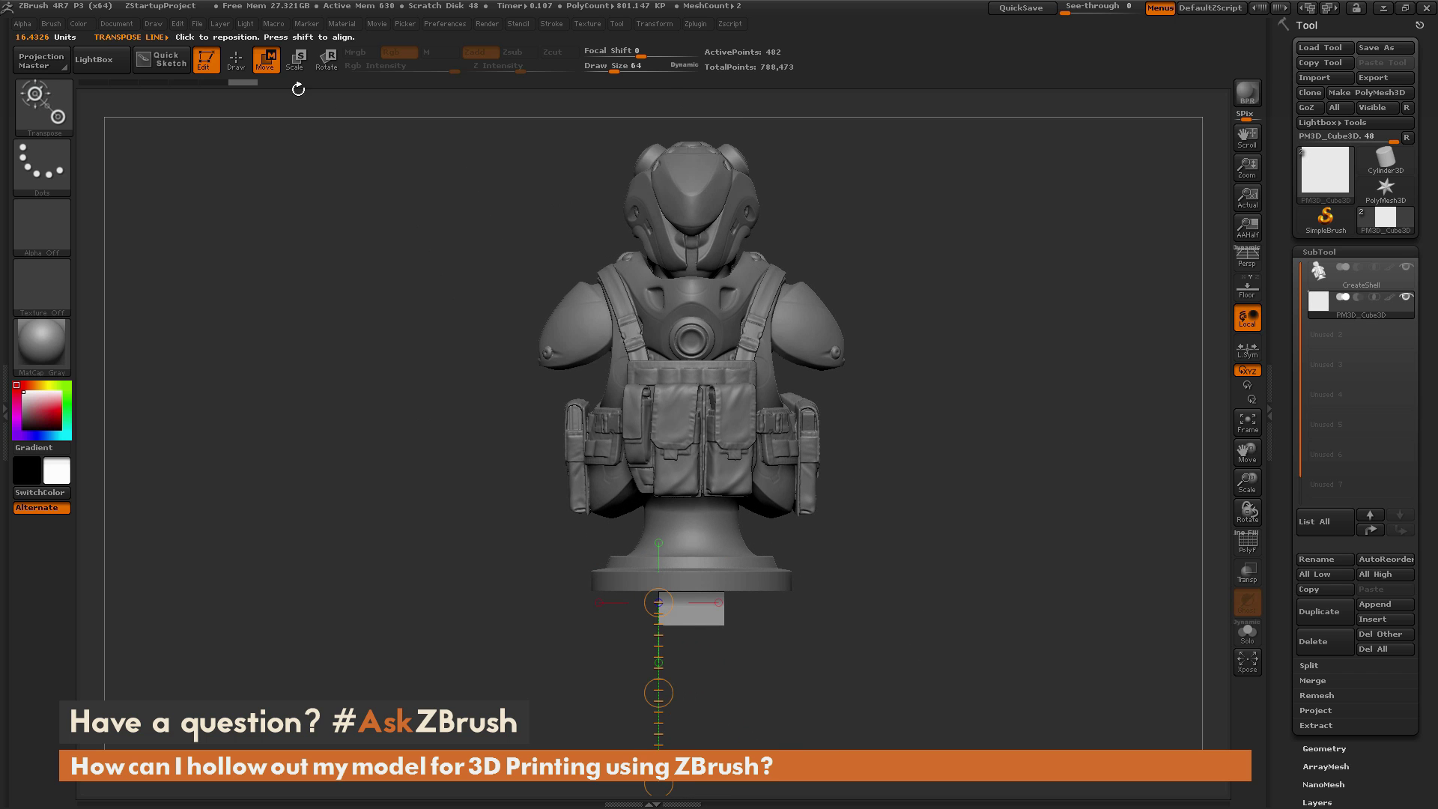
pyautogui.press('q')
pyautogui.moveTo(1024, 617)
pyautogui.mouseDown()
pyautogui.moveTo(1071, 592)
pyautogui.moveTo(1024, 624)
pyautogui.moveTo(669, 572)
pyautogui.moveTo(871, 642)
pyautogui.mouseUp()
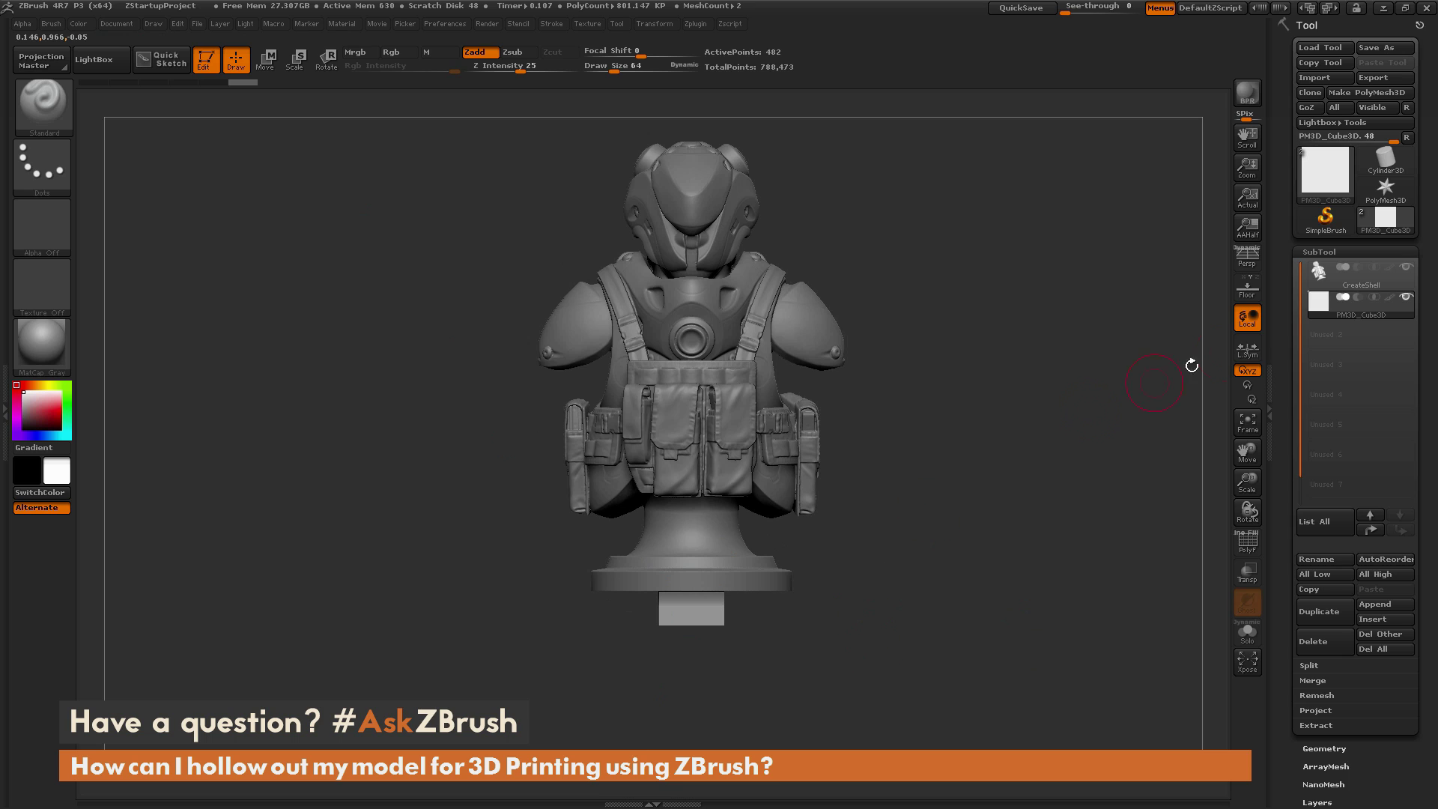
# - Set the cube subtool to subtraction and merge the CreateShell bust subtool down with it
pyautogui.moveTo(1360, 300)
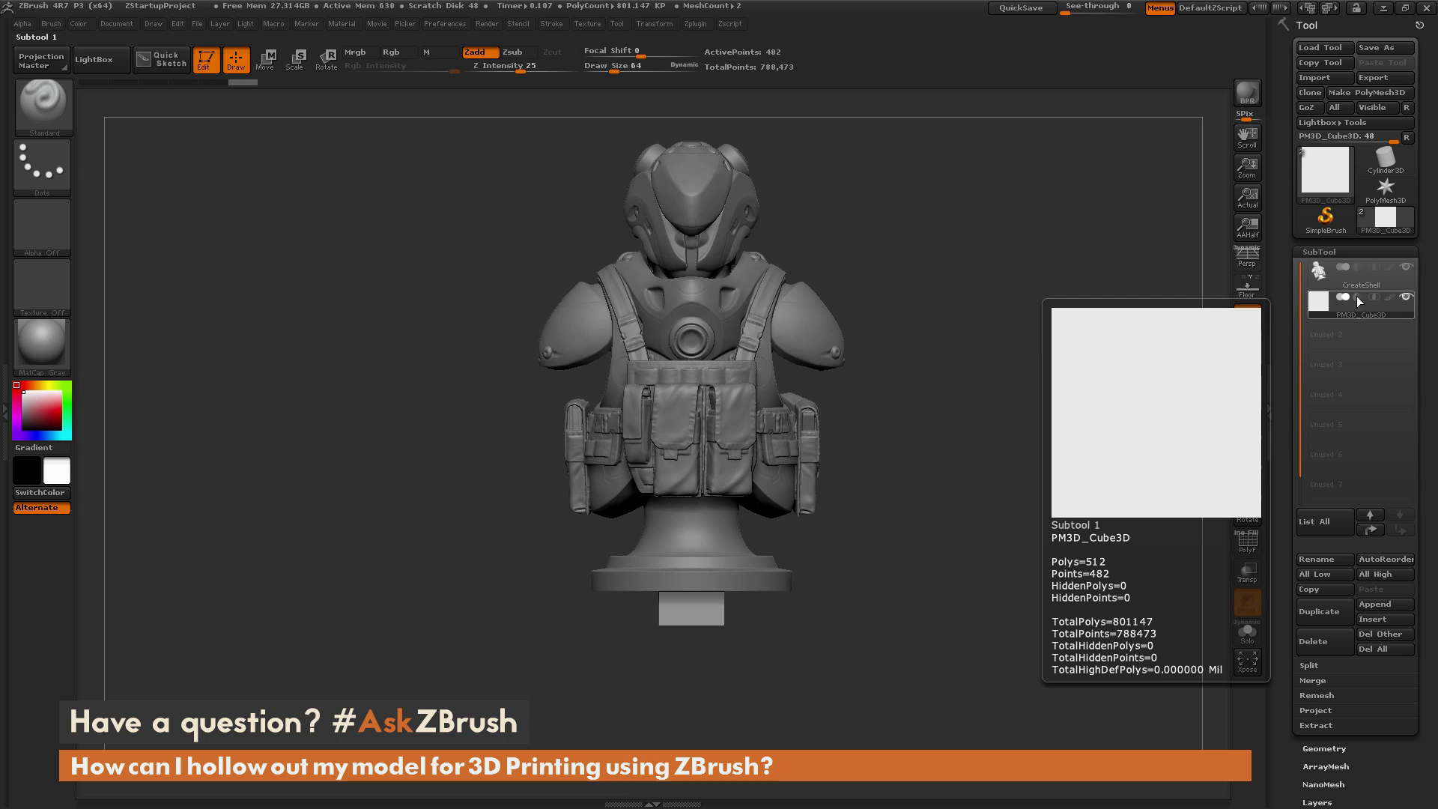
pyautogui.click(1358, 298)
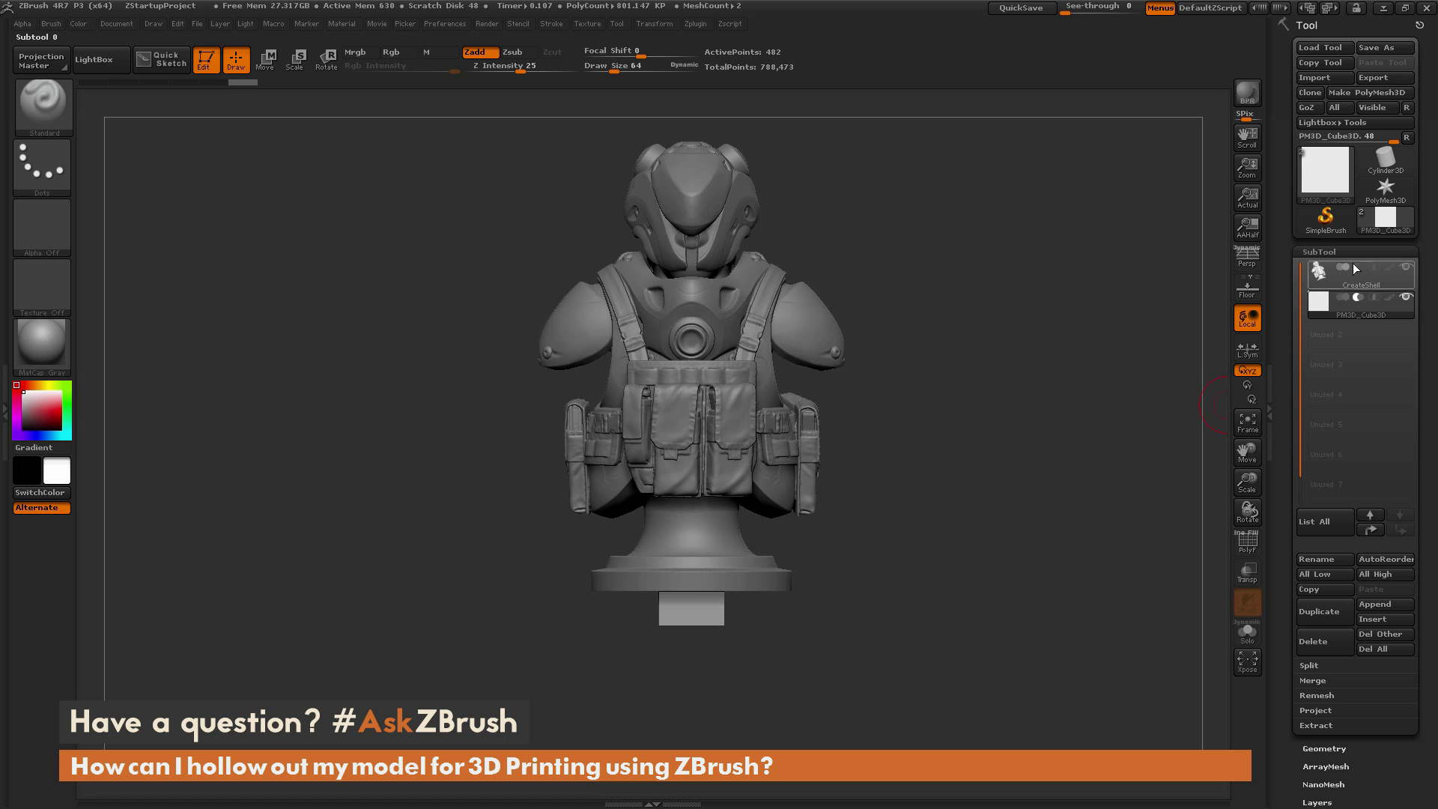
pyautogui.click(1377, 281)
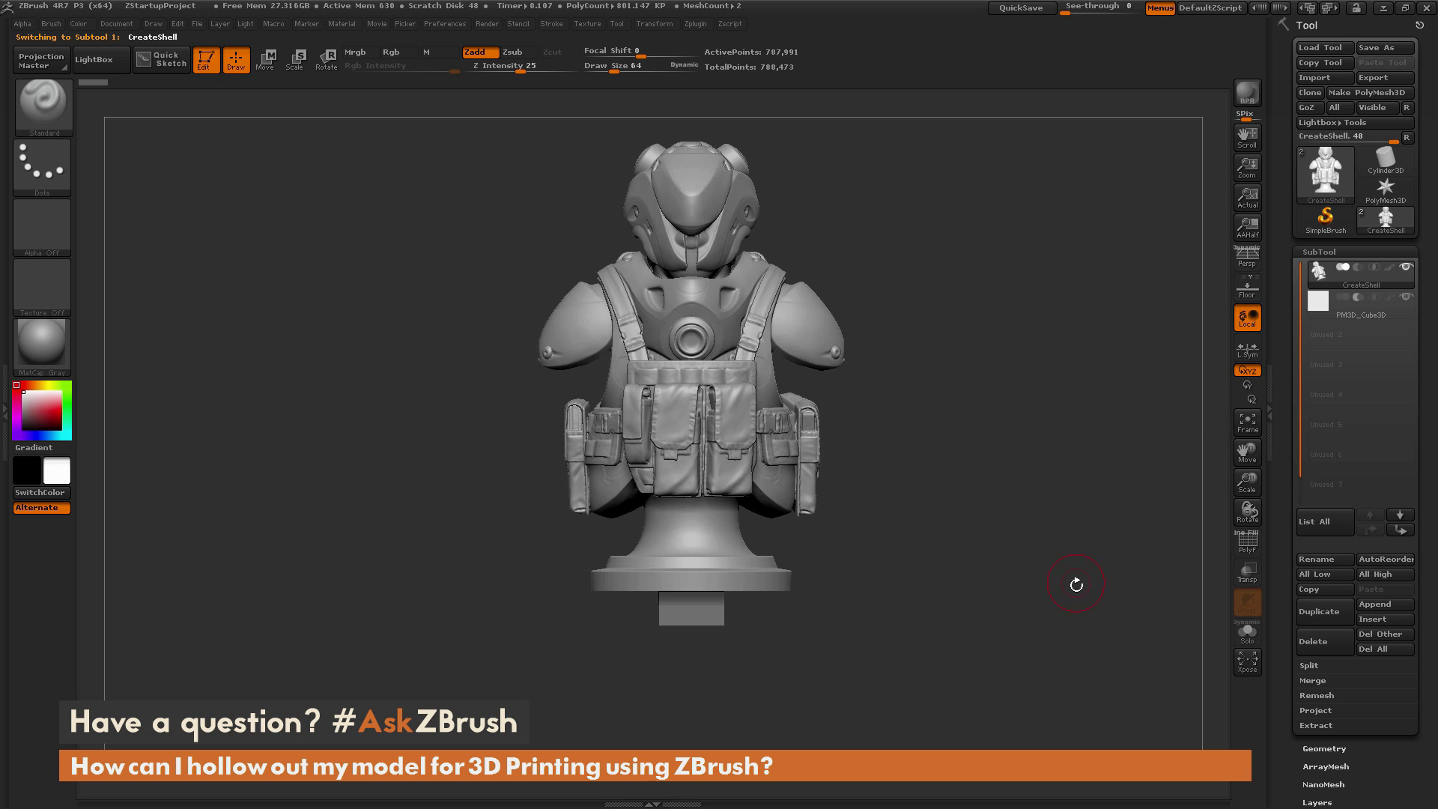
pyautogui.moveTo(1076, 588)
pyautogui.mouseDown()
pyautogui.moveTo(1016, 603)
pyautogui.moveTo(1072, 591)
pyautogui.mouseUp()
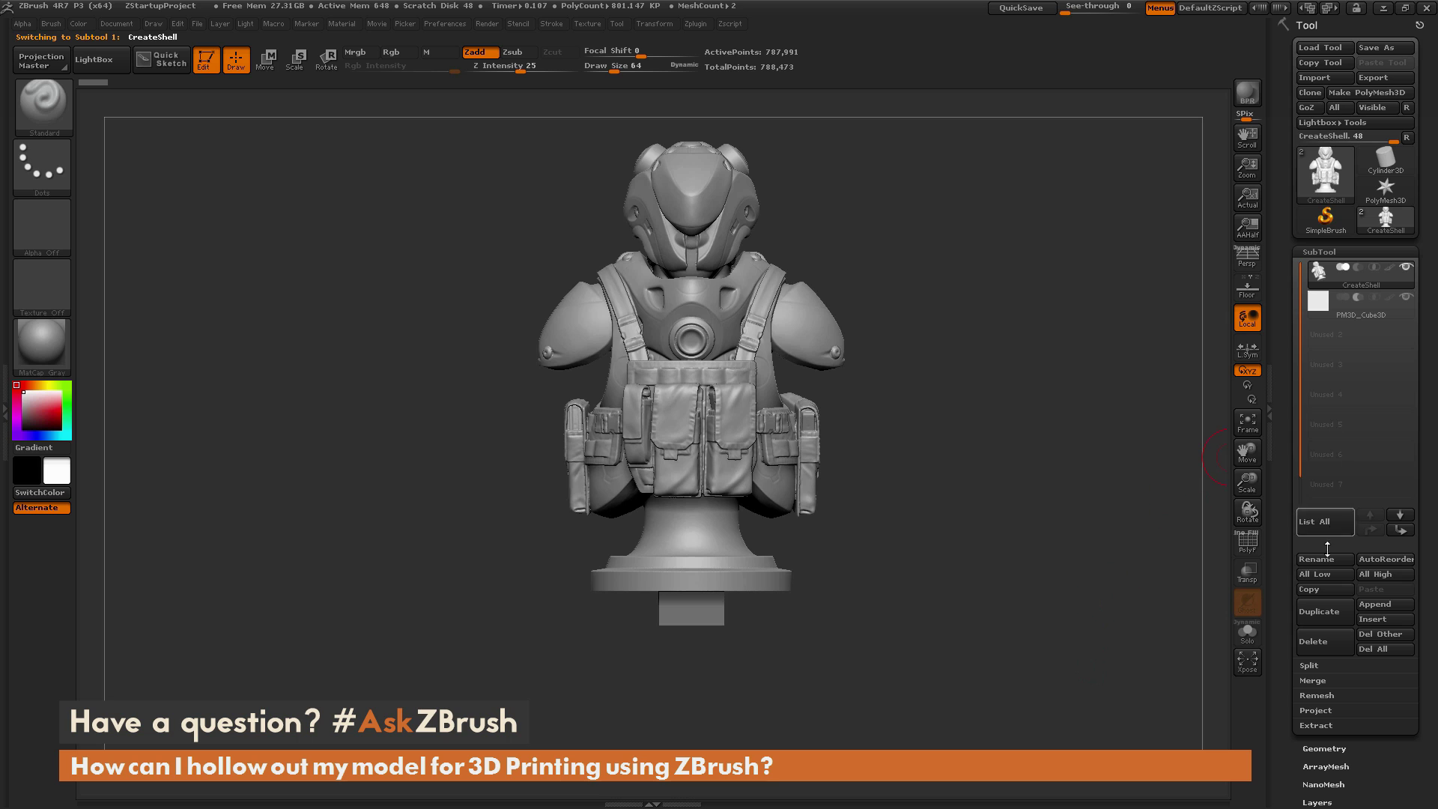
pyautogui.click(1328, 681)
pyautogui.click(1324, 694)
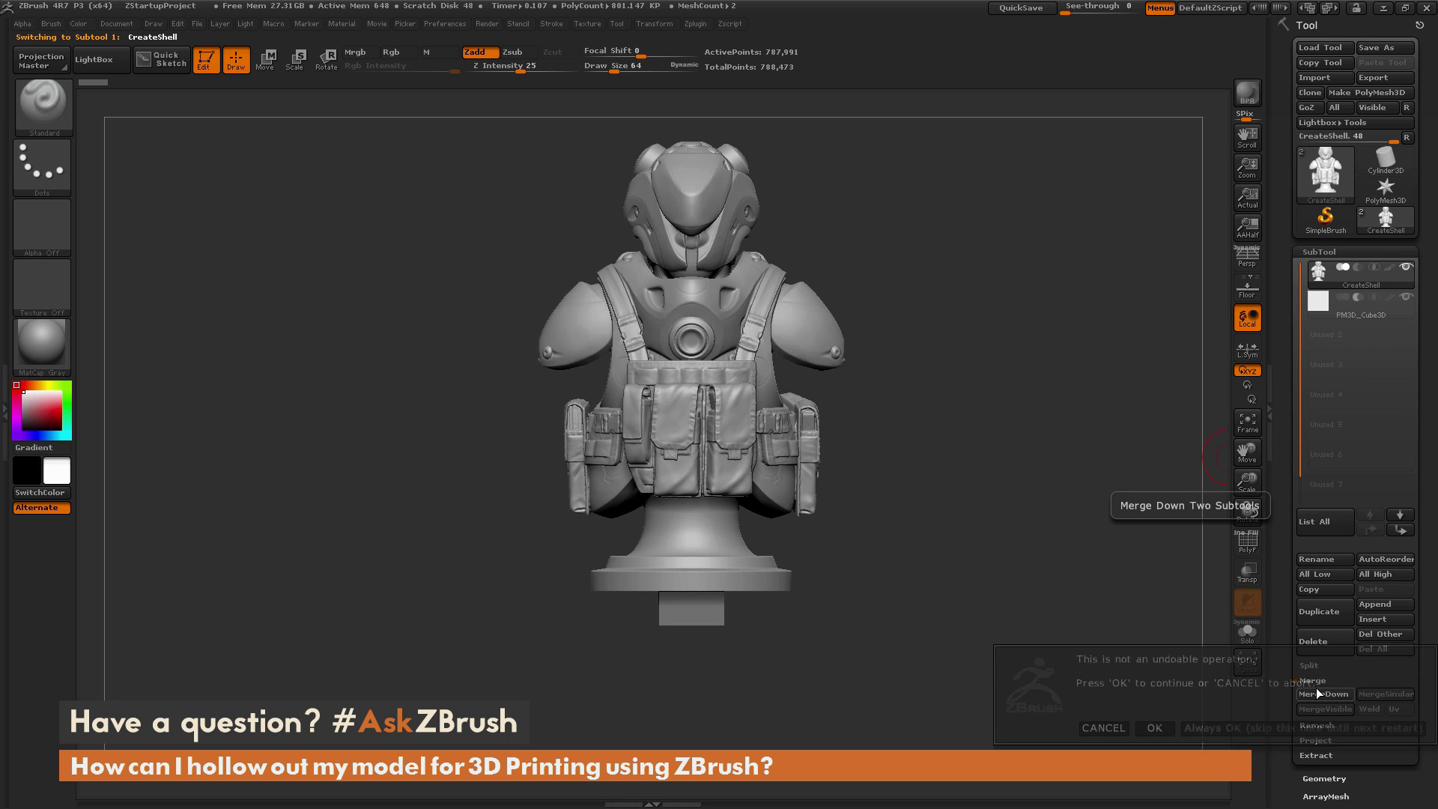
pyautogui.click(1154, 728)
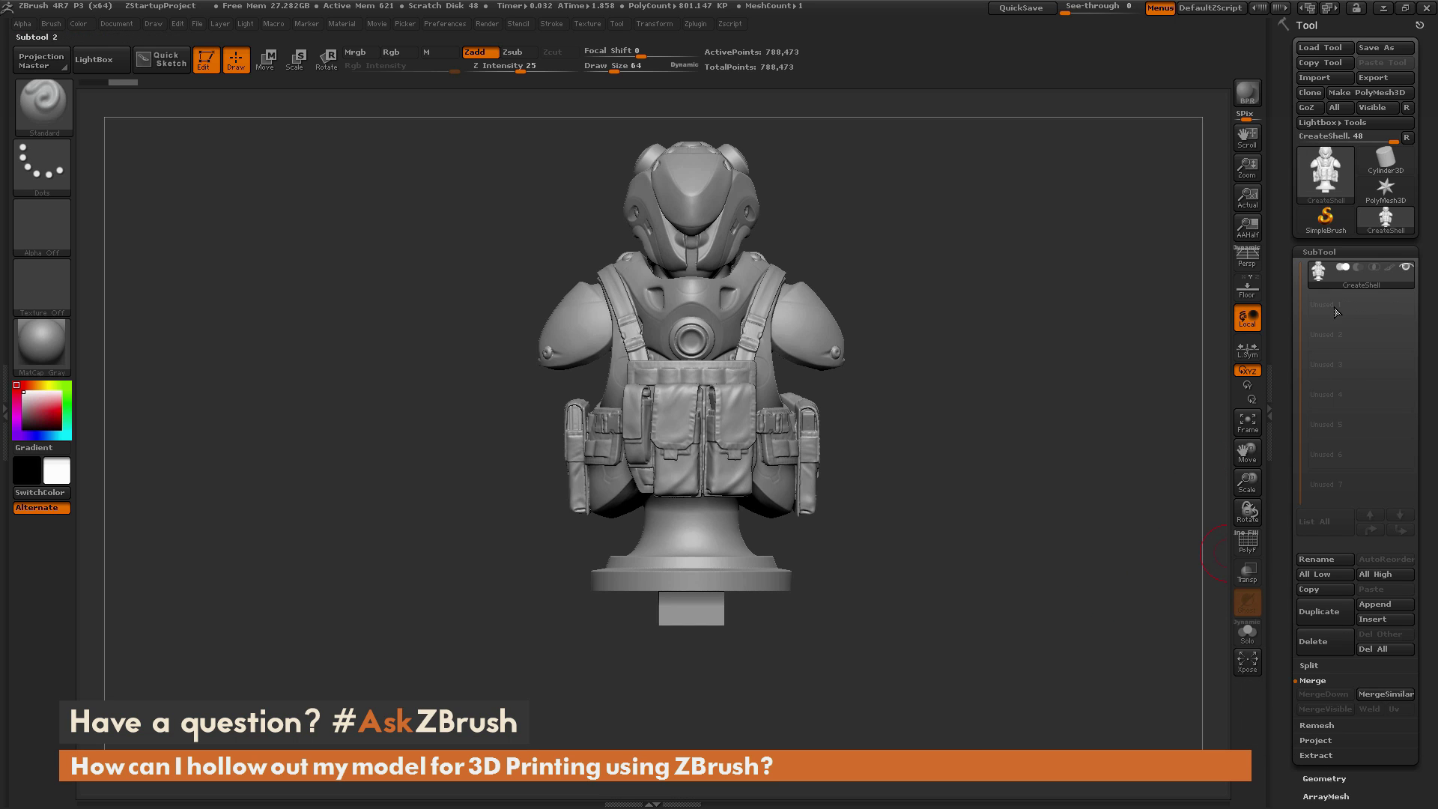
# - Turn on PolyFrame and inspect the polygroups of the merged bust and cube from below
pyautogui.moveTo(1335, 282)
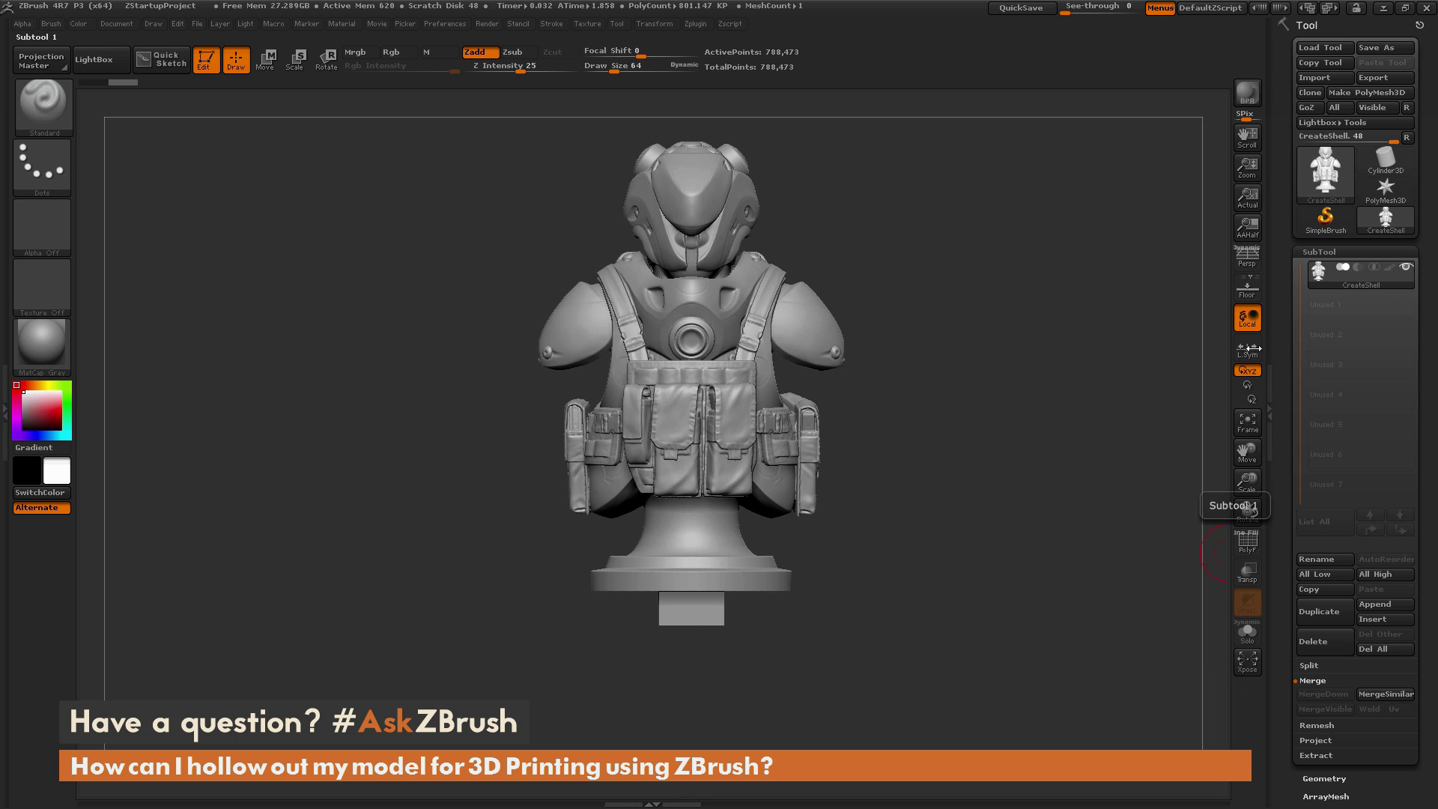
pyautogui.moveTo(996, 604); pyautogui.dragTo(1224, 546)
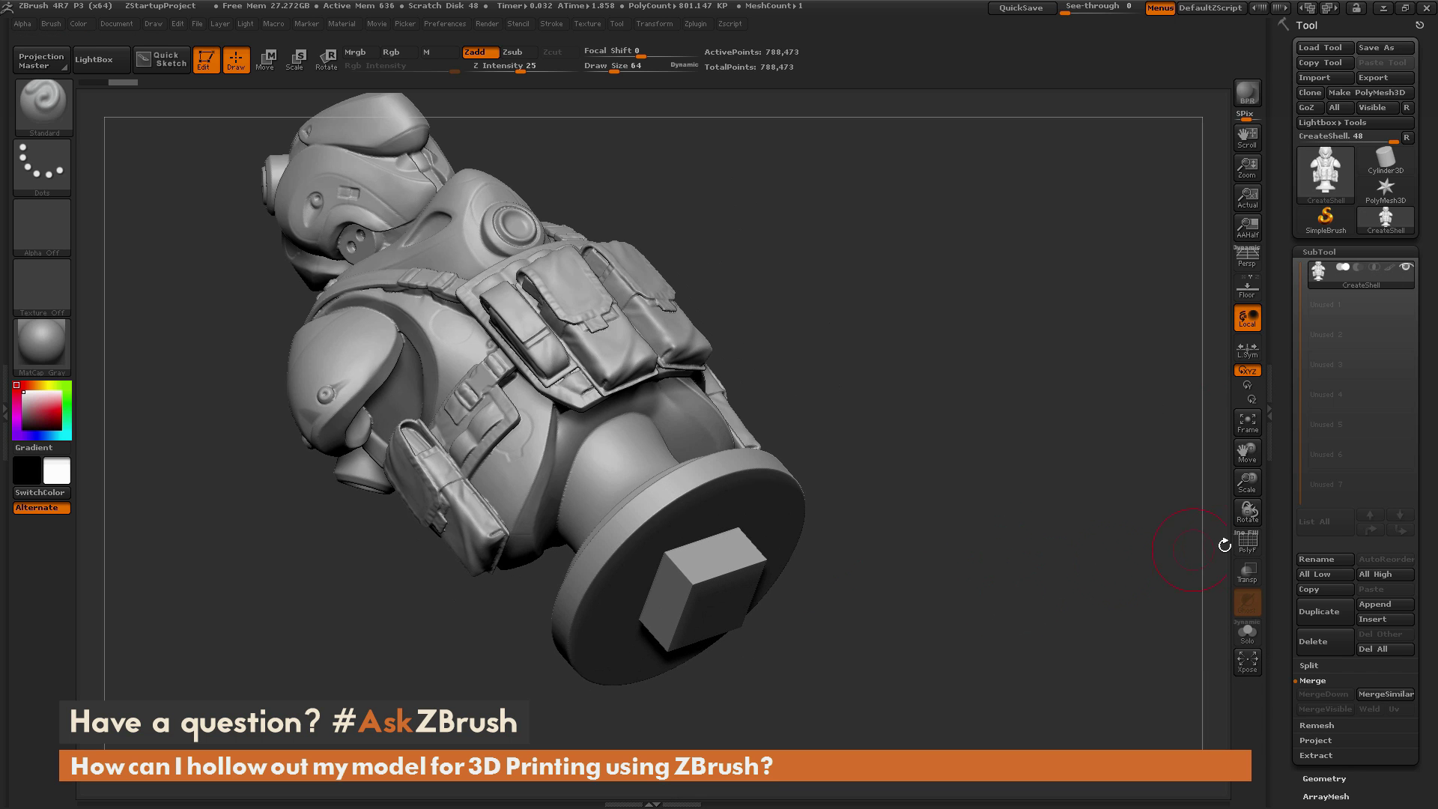
pyautogui.click(1246, 551)
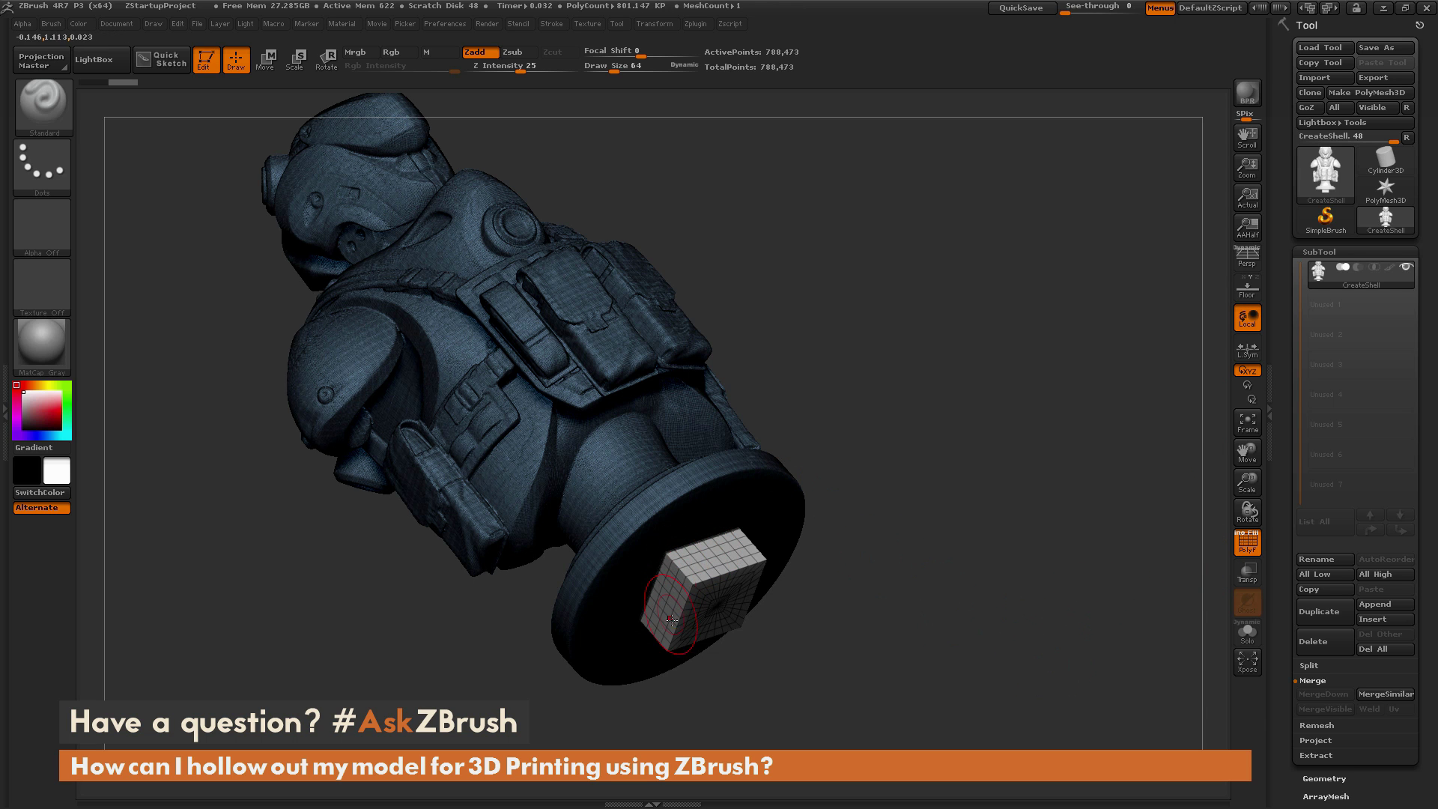
pyautogui.moveTo(1012, 594); pyautogui.dragTo(812, 552)
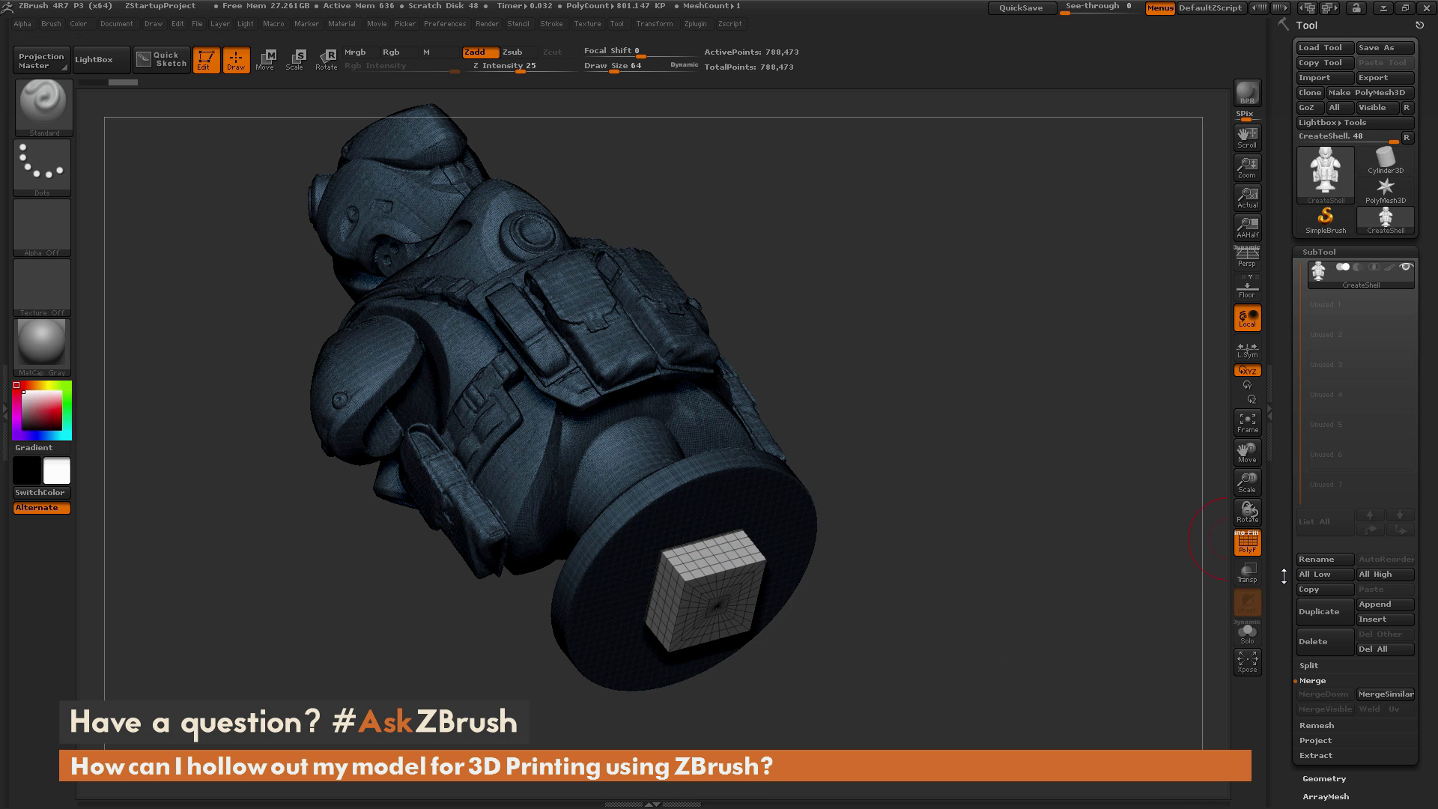
# - Set the DynaMesh shell thickness to 8 and create the shell on the merged bust, cutting the opening with the cube
pyautogui.moveTo(963, 556); pyautogui.dragTo(937, 600)
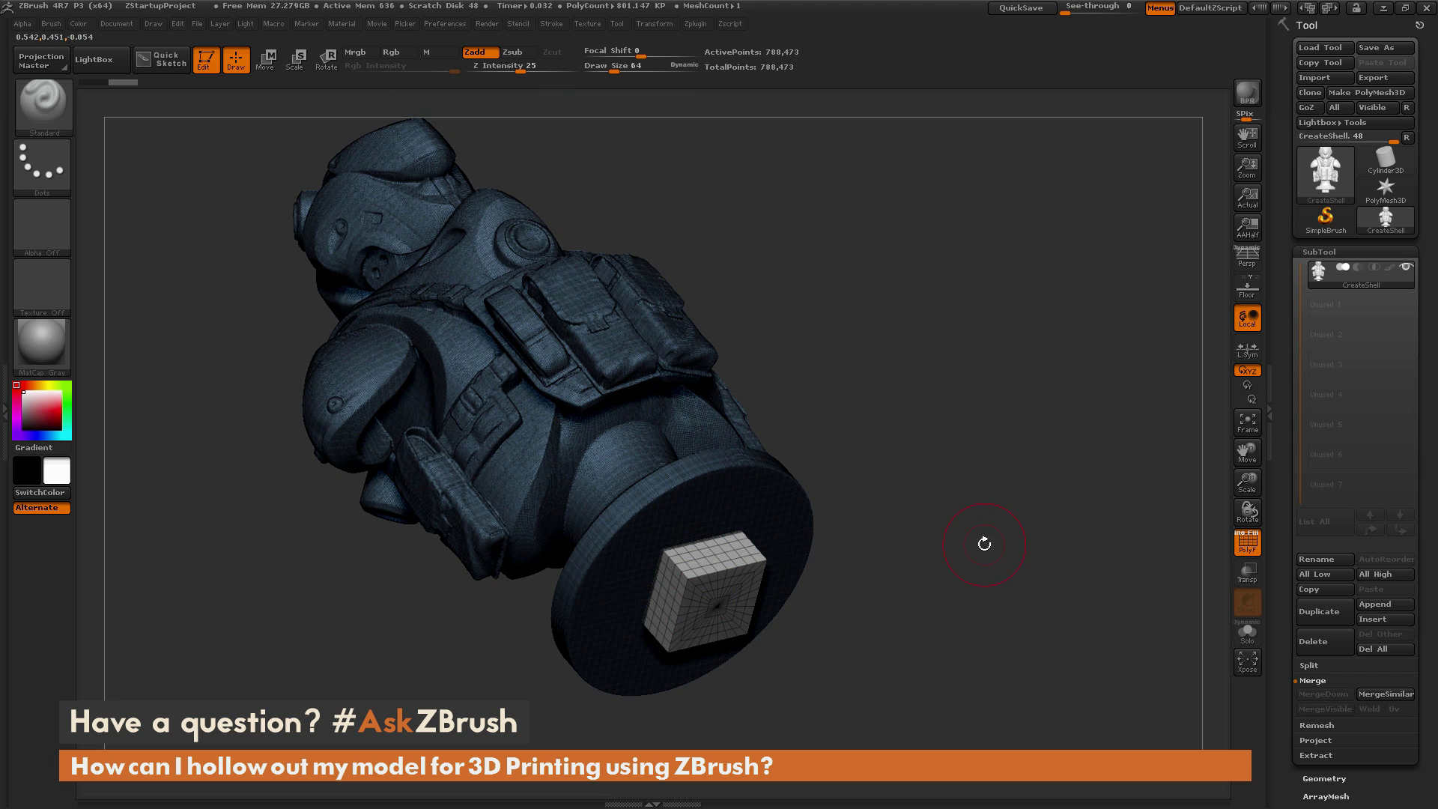
pyautogui.moveTo(1310, 765); pyautogui.dragTo(1308, 513)
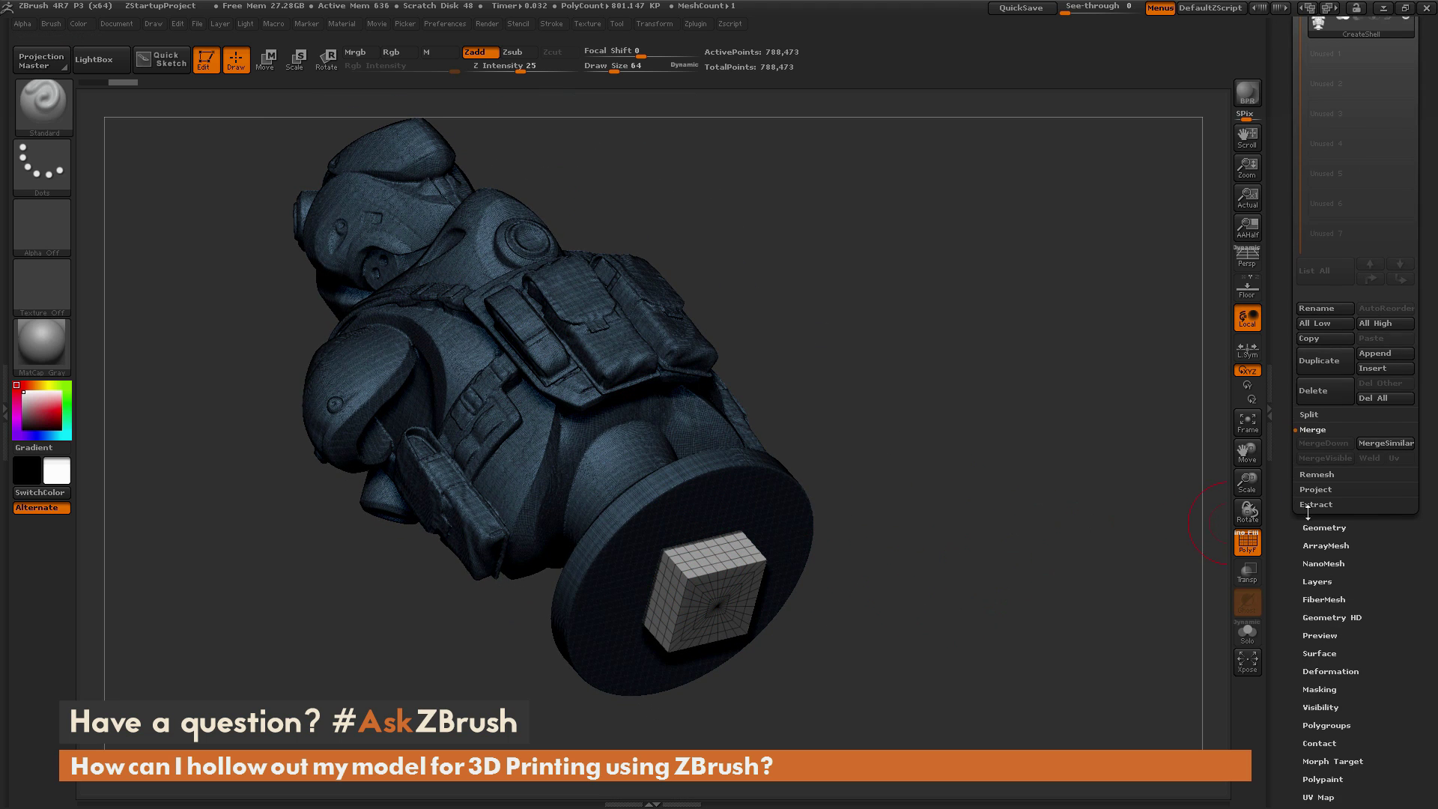
pyautogui.click(1325, 527)
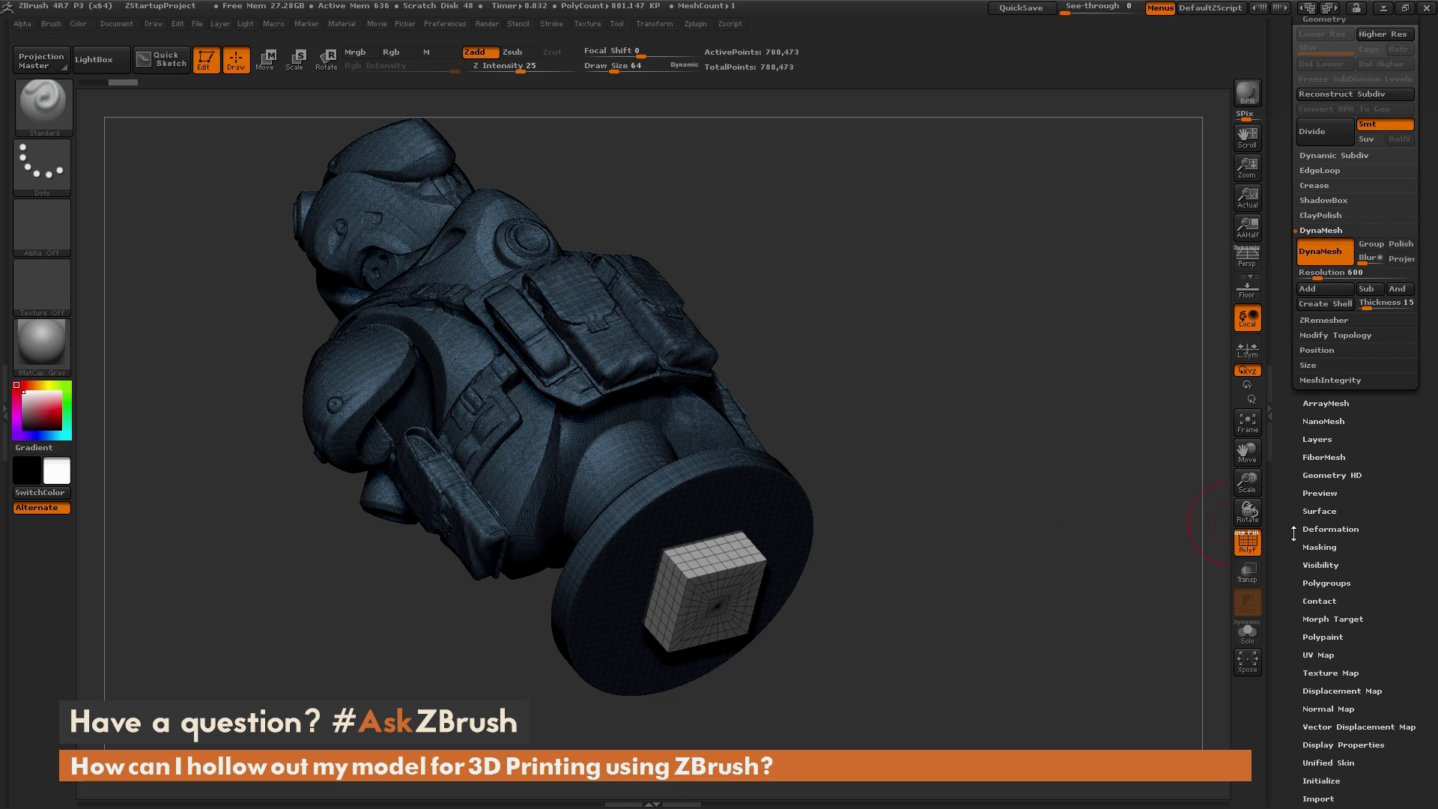
pyautogui.moveTo(1286, 347); pyautogui.dragTo(1285, 383)
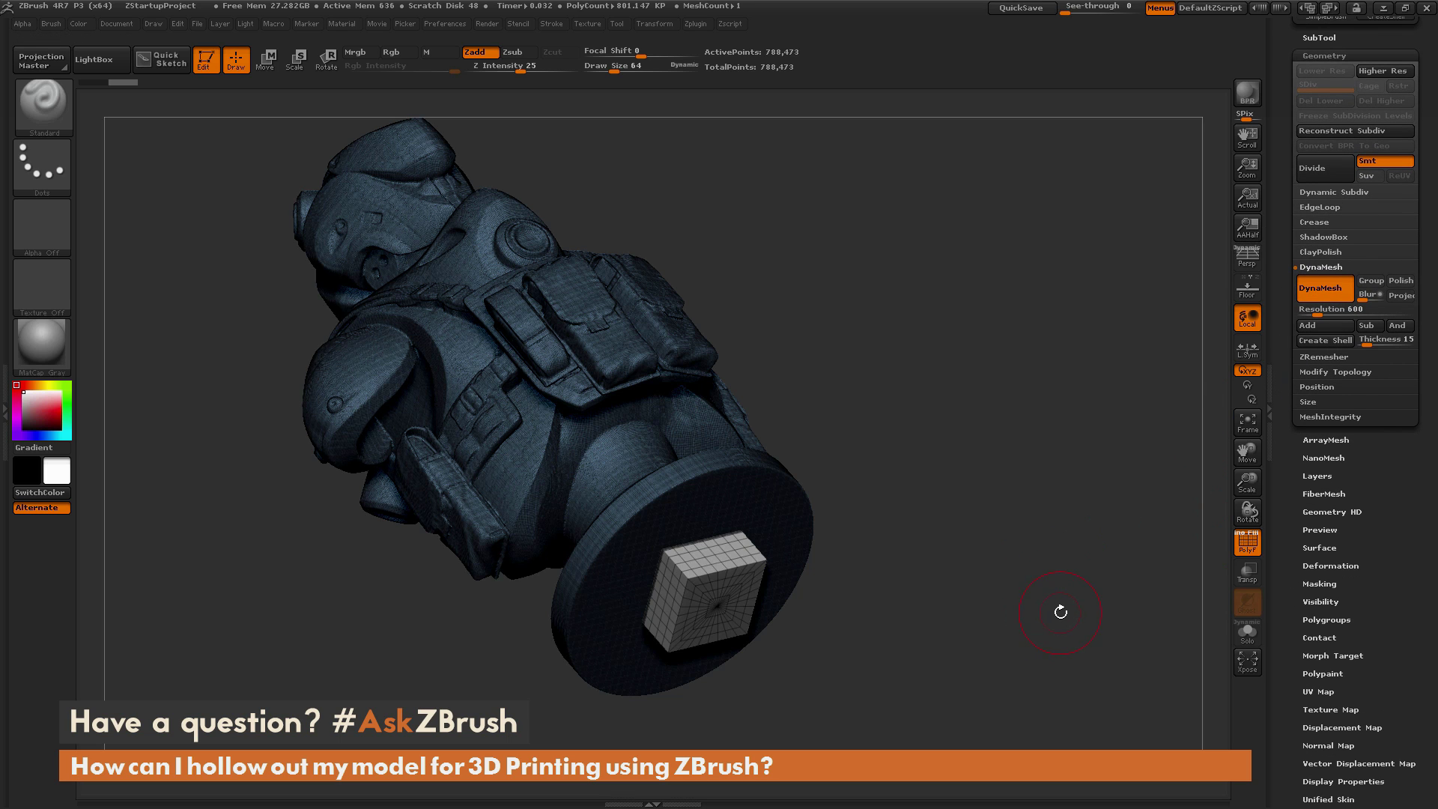
pyautogui.click(1365, 340)
pyautogui.write('18')
pyautogui.click(1329, 340)
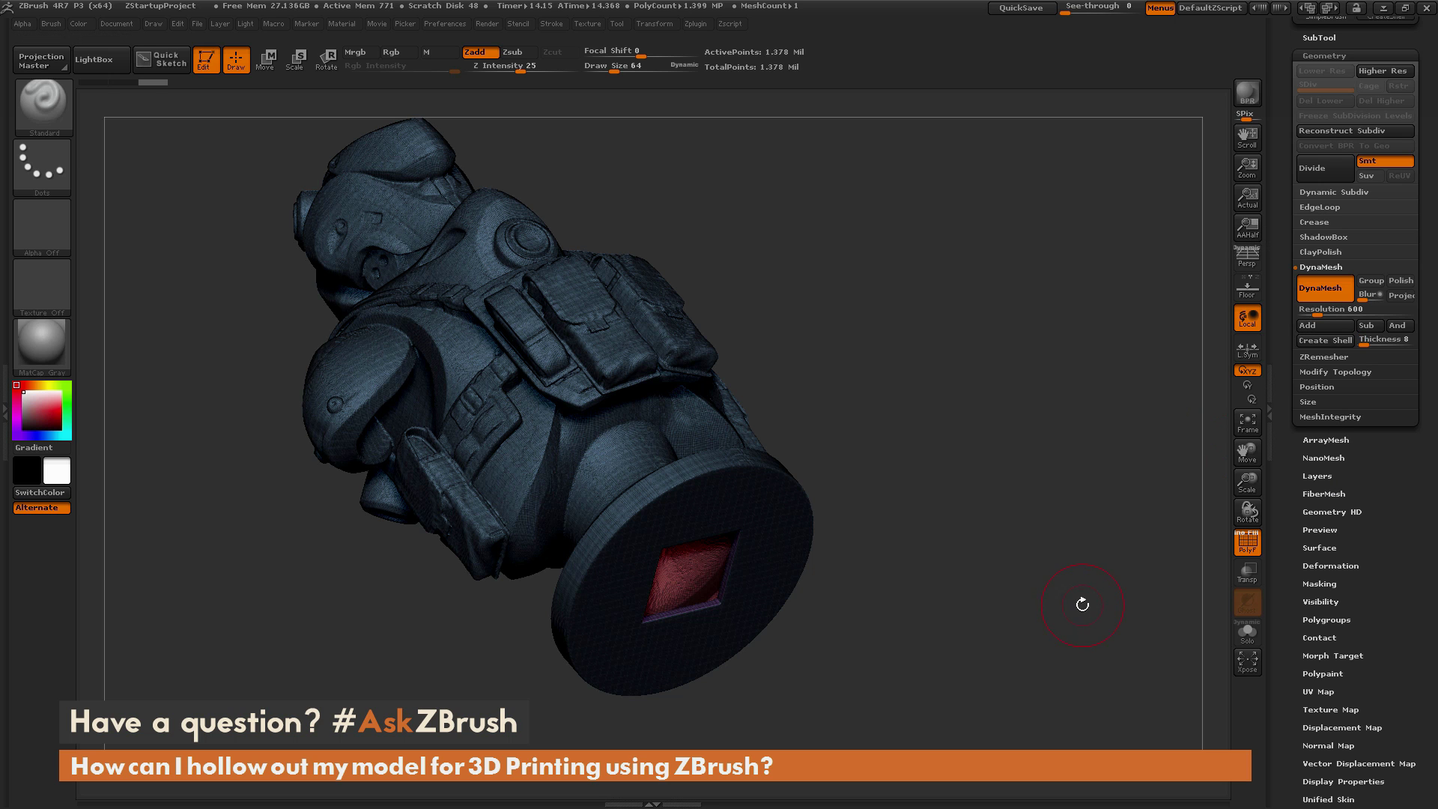
# - Turn off PolyFrame and inspect the square opening in the underside of the base
pyautogui.hotkey('shift', 'f')
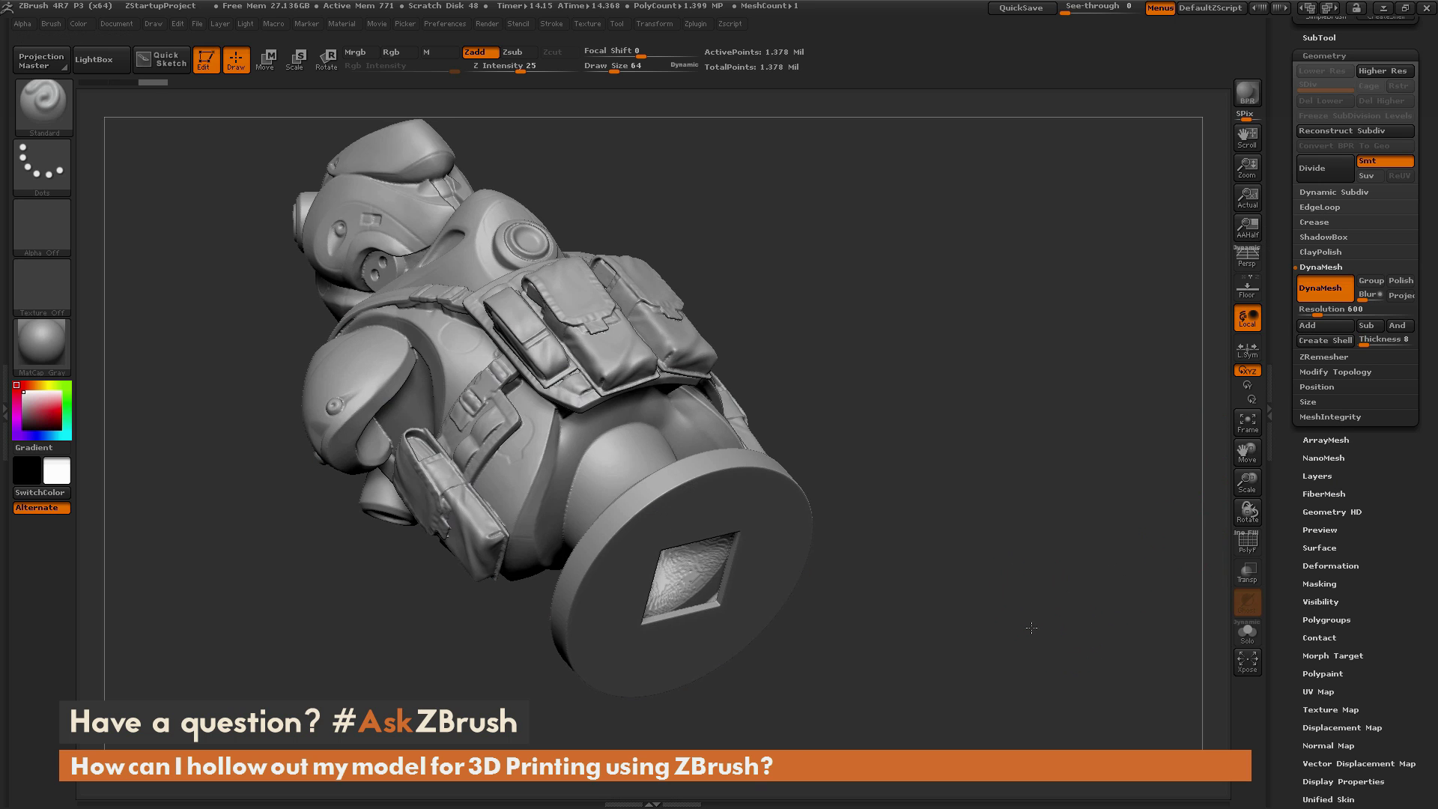
pyautogui.moveTo(1032, 628); pyautogui.dragTo(937, 545)
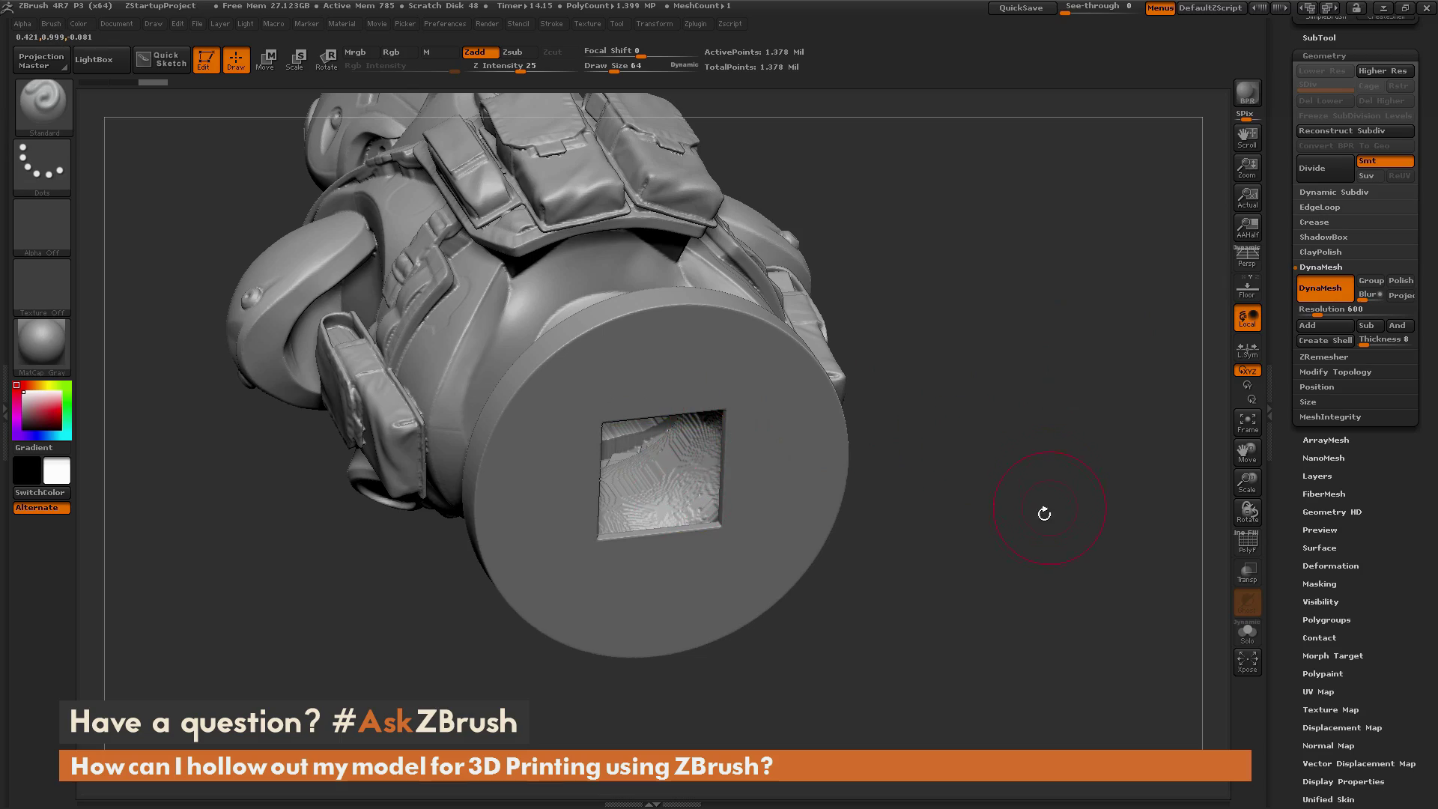
pyautogui.moveTo(1044, 514)
pyautogui.mouseDown()
pyautogui.moveTo(1014, 504)
pyautogui.moveTo(1056, 500)
pyautogui.mouseUp()
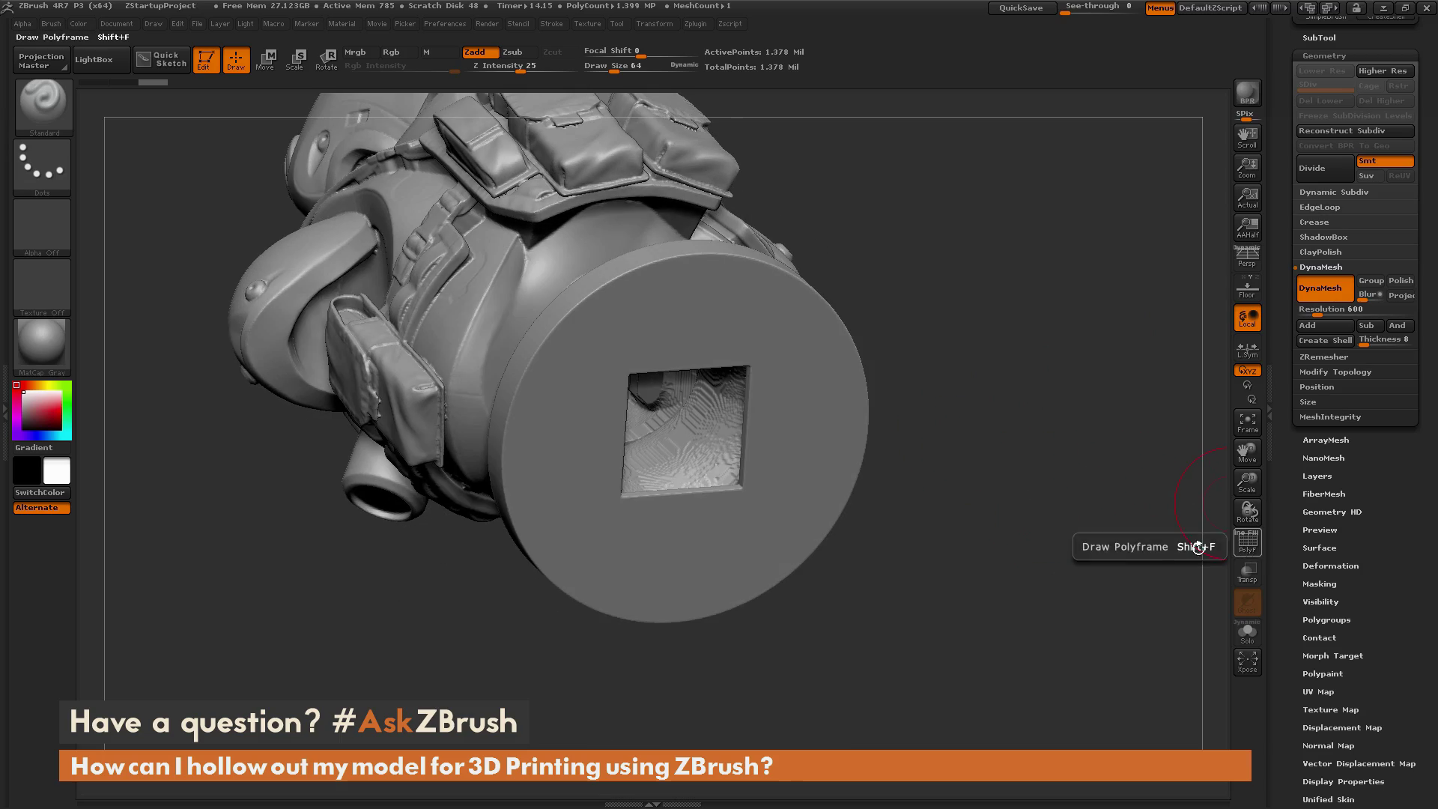
# - Use PolyFrame to isolate the inner shell polygroup through the base opening, and inspect the interior surface with PolyFrame off
pyautogui.click(1247, 543)
pyautogui.moveTo(1057, 567)
pyautogui.mouseDown()
pyautogui.moveTo(1053, 600)
pyautogui.moveTo(1091, 513)
pyautogui.moveTo(884, 469)
pyautogui.mouseUp()
pyautogui.hotkey('ctrl', 'shift')
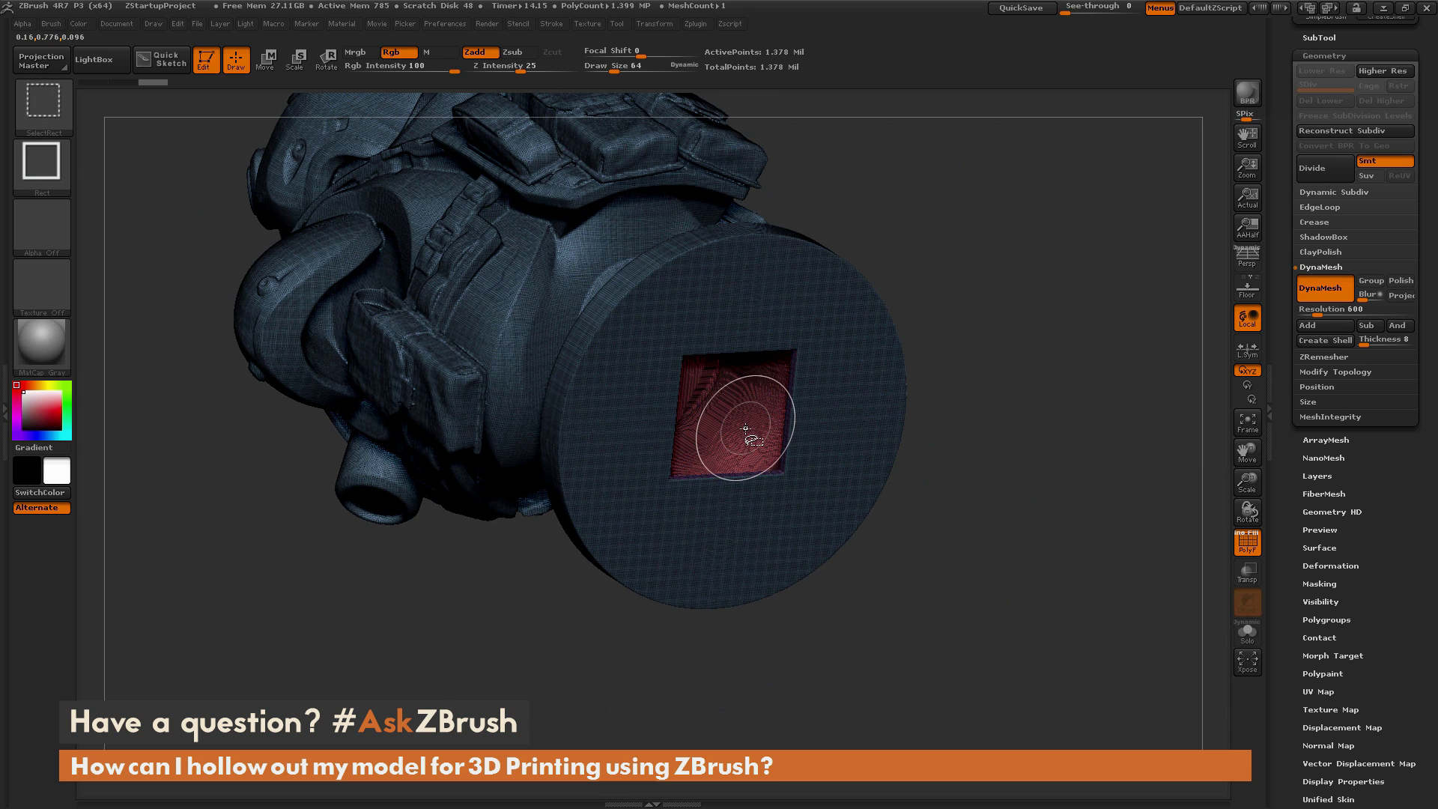
pyautogui.keyDown('ctrl'); pyautogui.keyDown('shift'); pyautogui.click(746, 431); pyautogui.keyUp('shift'); pyautogui.keyUp('ctrl')
pyautogui.moveTo(1069, 530)
pyautogui.mouseDown()
pyautogui.moveTo(1055, 593)
pyautogui.moveTo(1153, 553)
pyautogui.moveTo(1035, 566)
pyautogui.moveTo(1069, 584)
pyautogui.moveTo(930, 527)
pyautogui.moveTo(896, 534)
pyautogui.moveTo(947, 528)
pyautogui.mouseUp()
pyautogui.click(1240, 541)
pyautogui.moveTo(950, 427)
pyautogui.mouseDown()
pyautogui.moveTo(996, 417)
pyautogui.moveTo(954, 420)
pyautogui.mouseUp()
pyautogui.moveTo(952, 518); pyautogui.dragTo(949, 496)
pyautogui.press('shift')
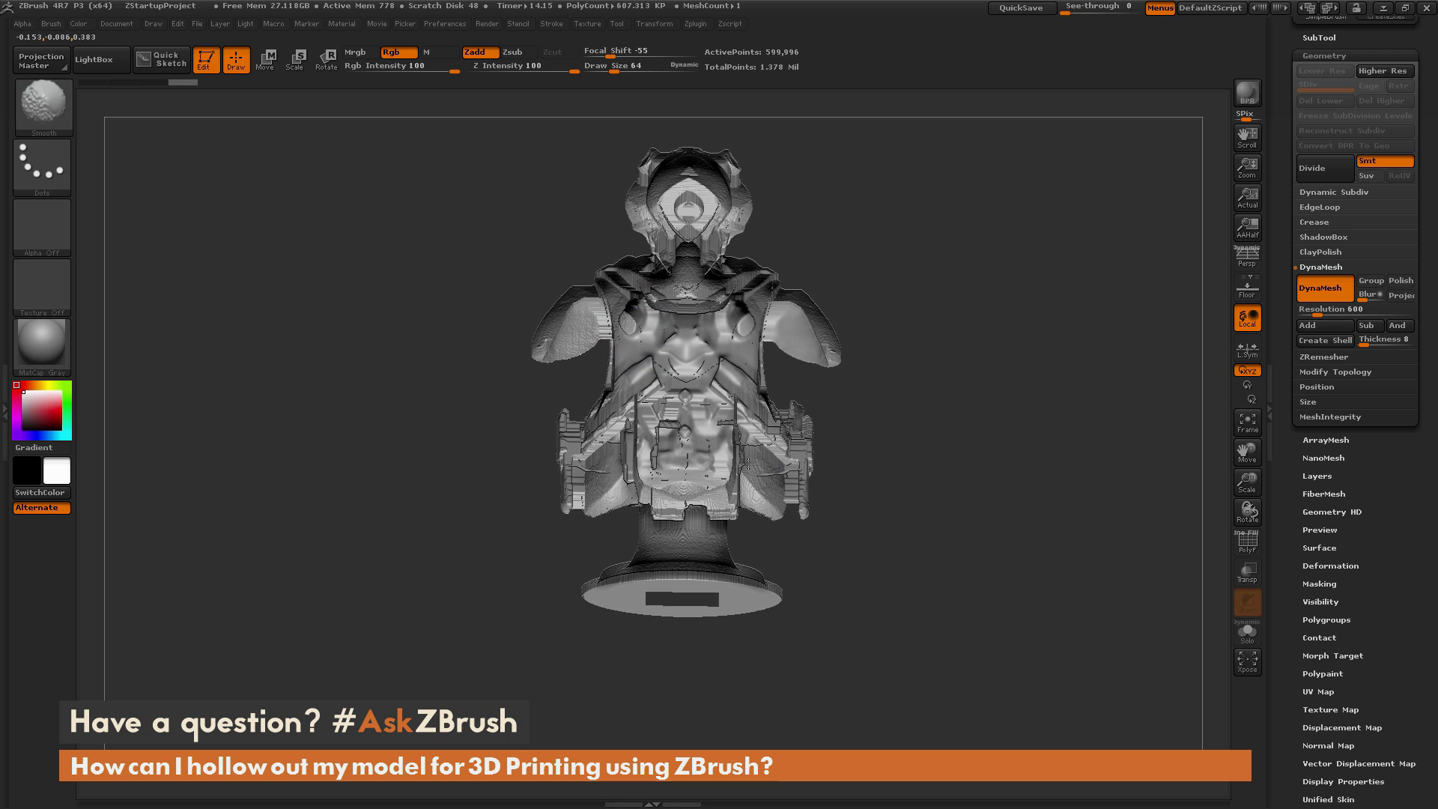
# - Unhide all polygroups and examine the exterior of the complete hollowed bust from the front
pyautogui.keyDown('ctrl'); pyautogui.keyDown('shift'); pyautogui.click(1056, 641); pyautogui.keyUp('shift'); pyautogui.keyUp('ctrl')
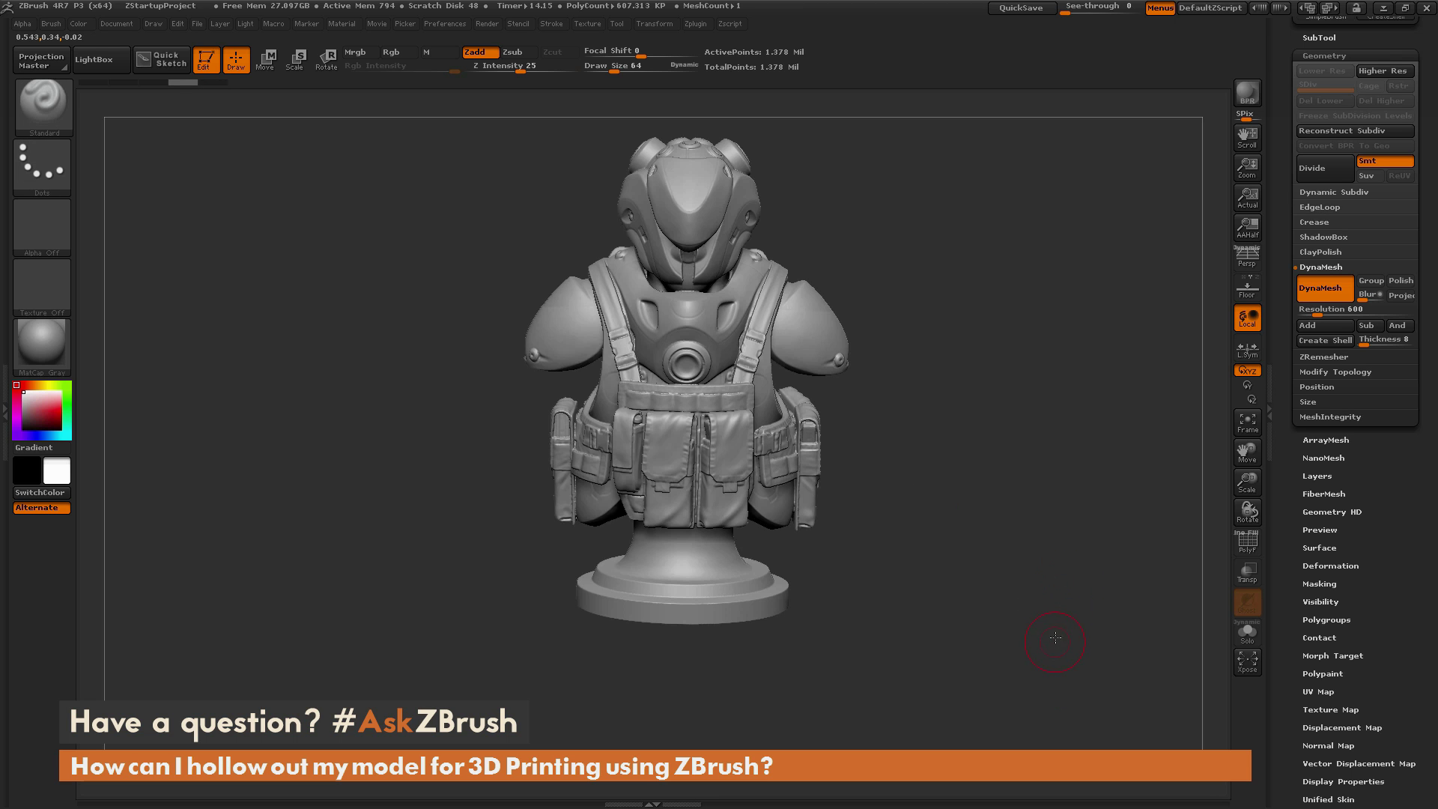
pyautogui.moveTo(1056, 638); pyautogui.dragTo(1121, 496)
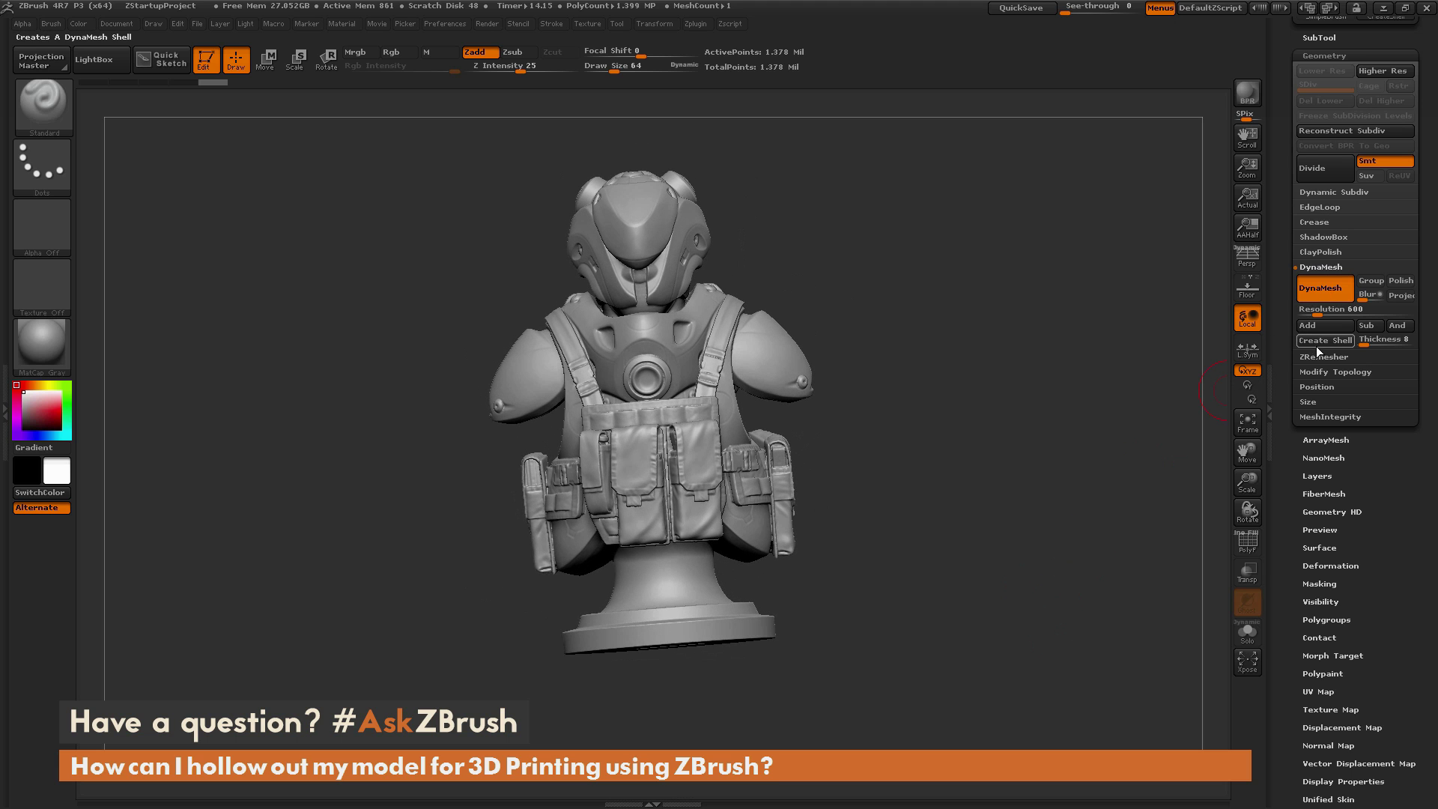
pyautogui.moveTo(1077, 585); pyautogui.dragTo(1075, 617)
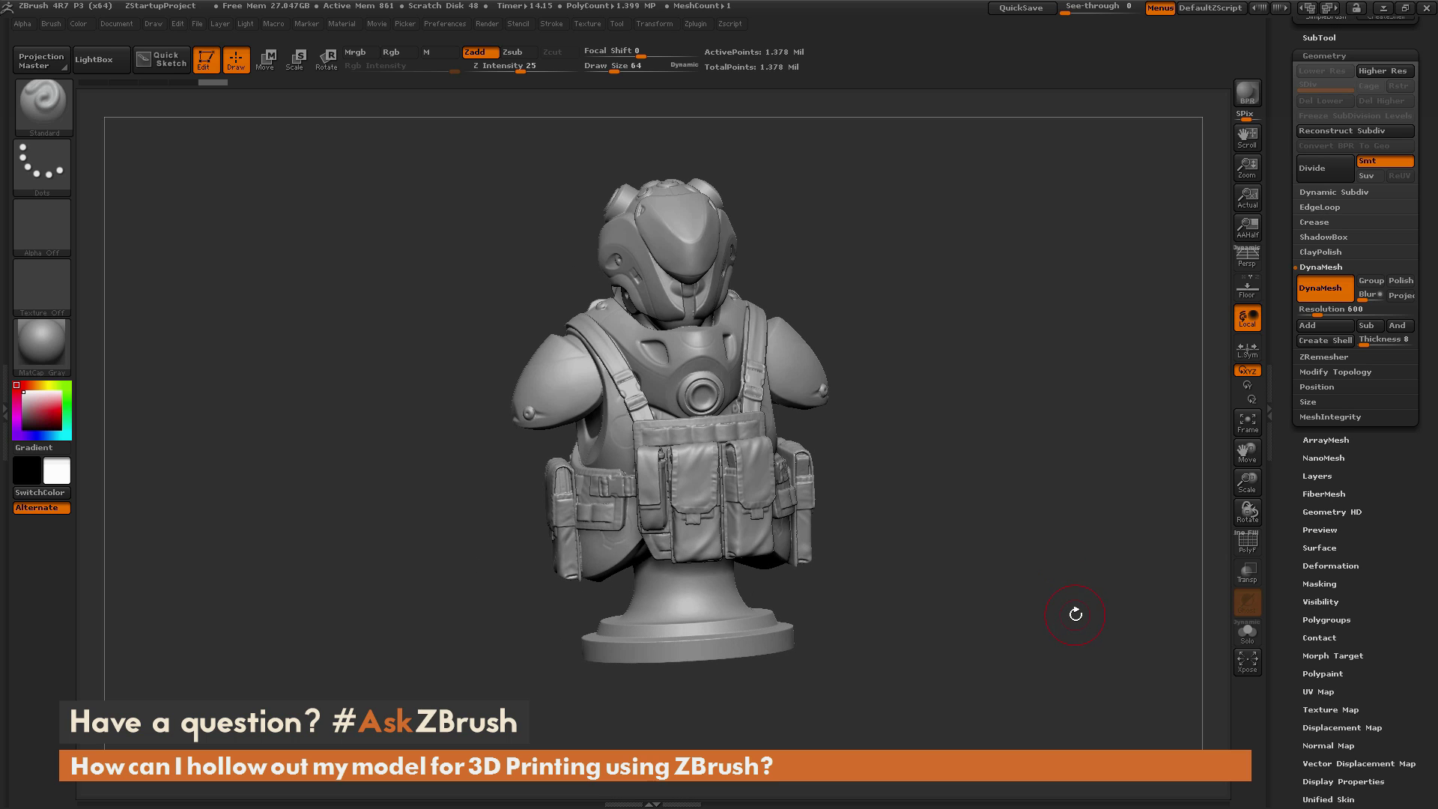